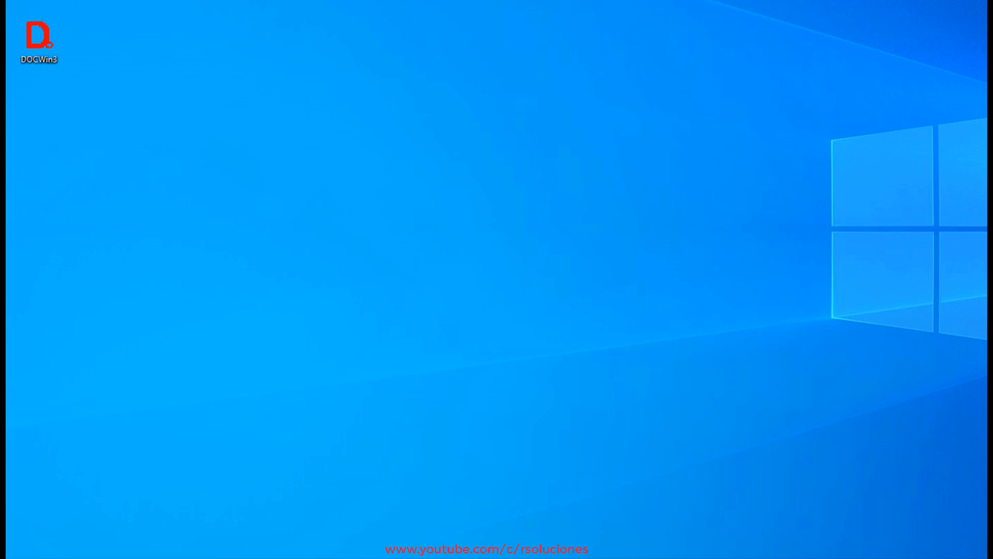
Launch DOCWin and start a drawing from the prototype "Esquema libre, alimentación en BT (Form. A4)", acknowledging the startup notice.
double_click(48, 46)
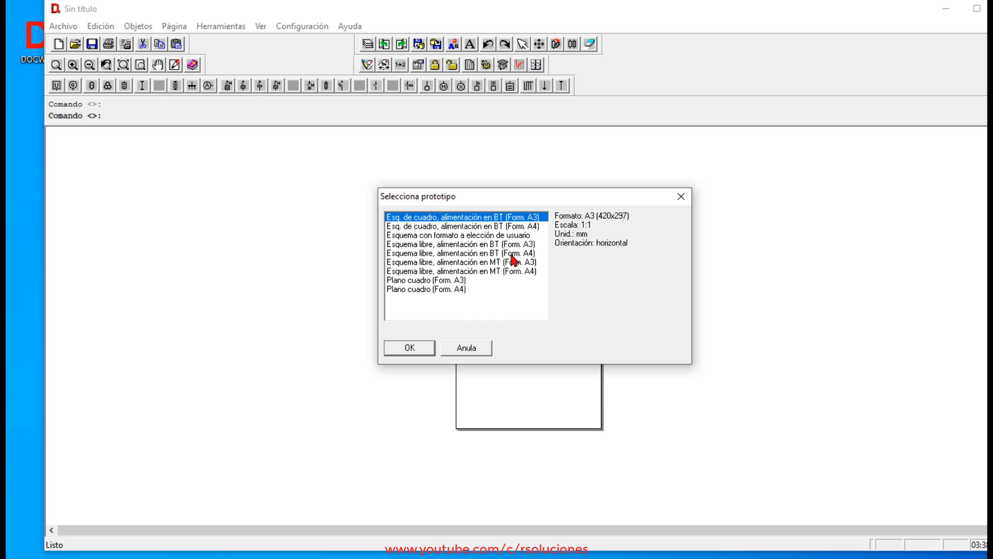
click(513, 255)
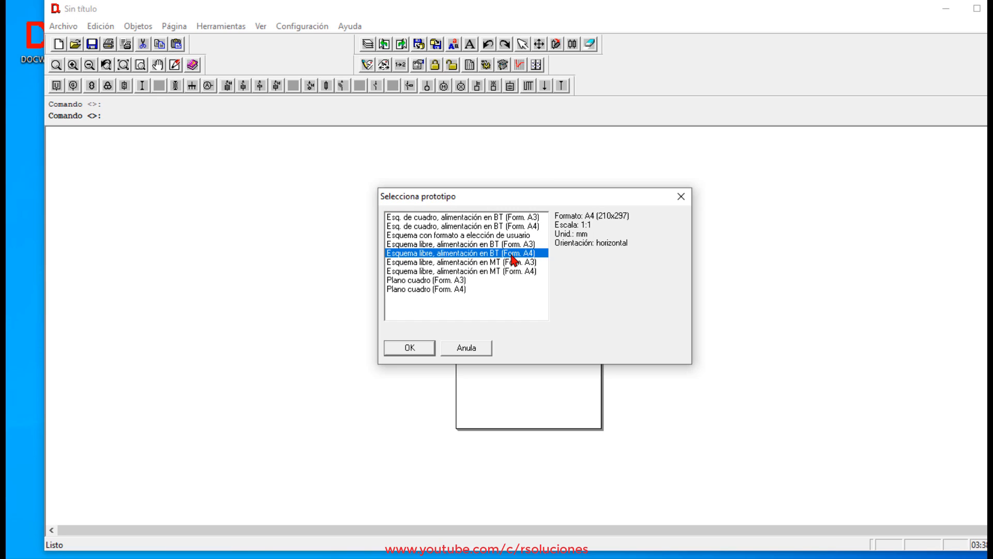
click(422, 352)
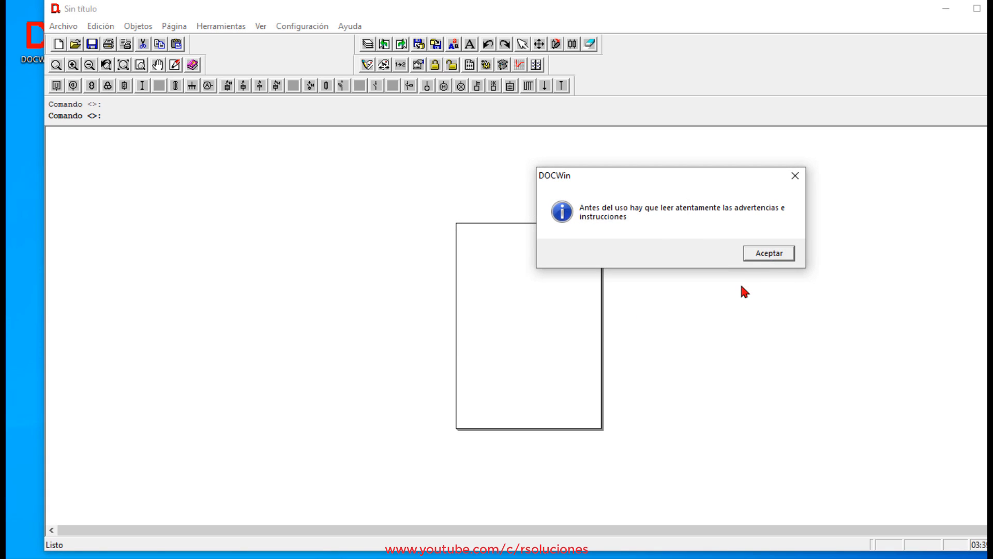
click(760, 255)
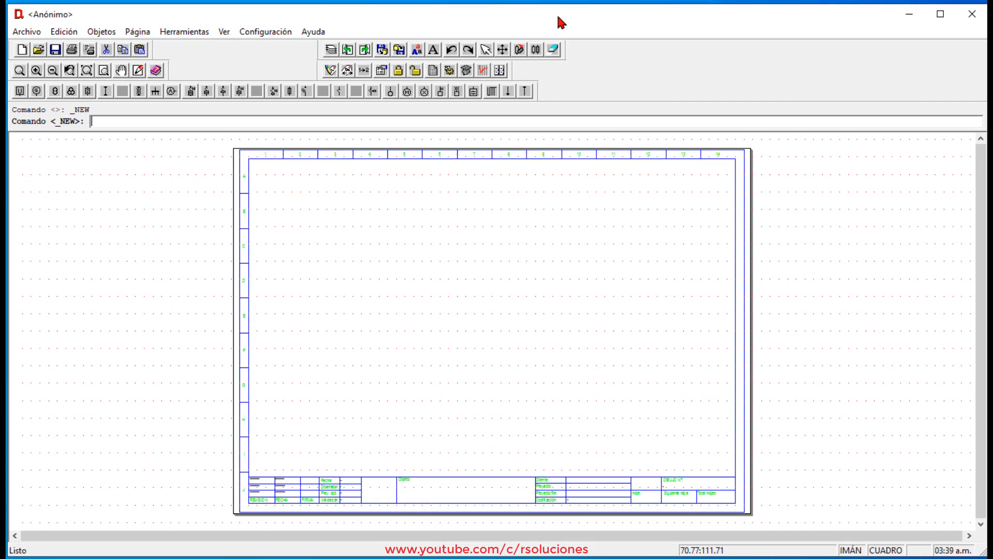
Configure the prototype's default circuit with low-voltage phases L1N, 230 V and 60 Hz, and apply the values.
click(20, 31)
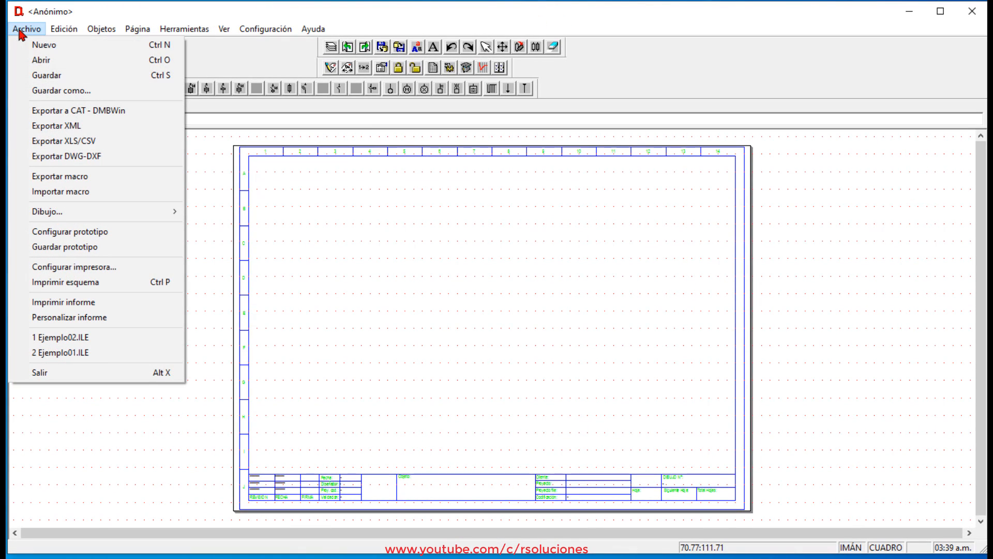
click(67, 231)
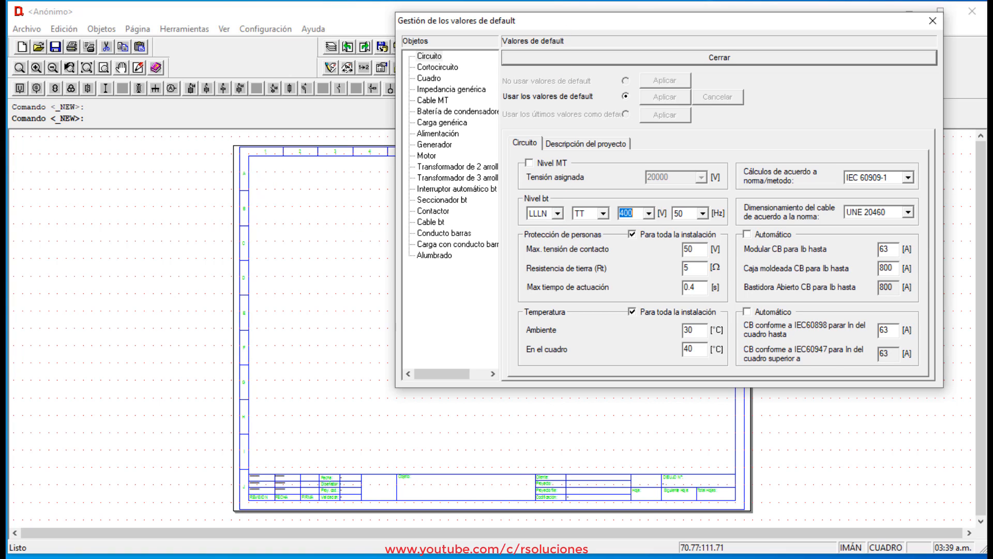
click(562, 213)
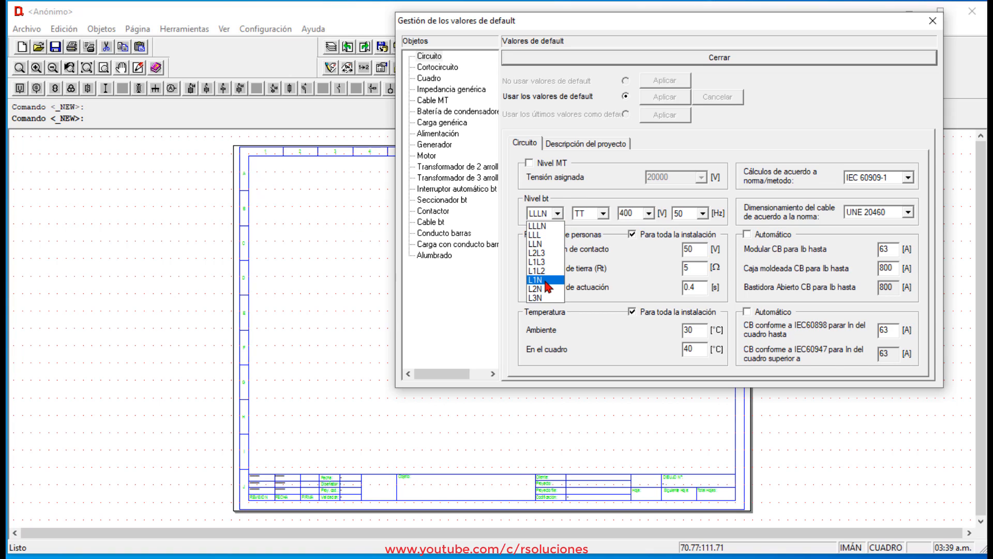
click(538, 280)
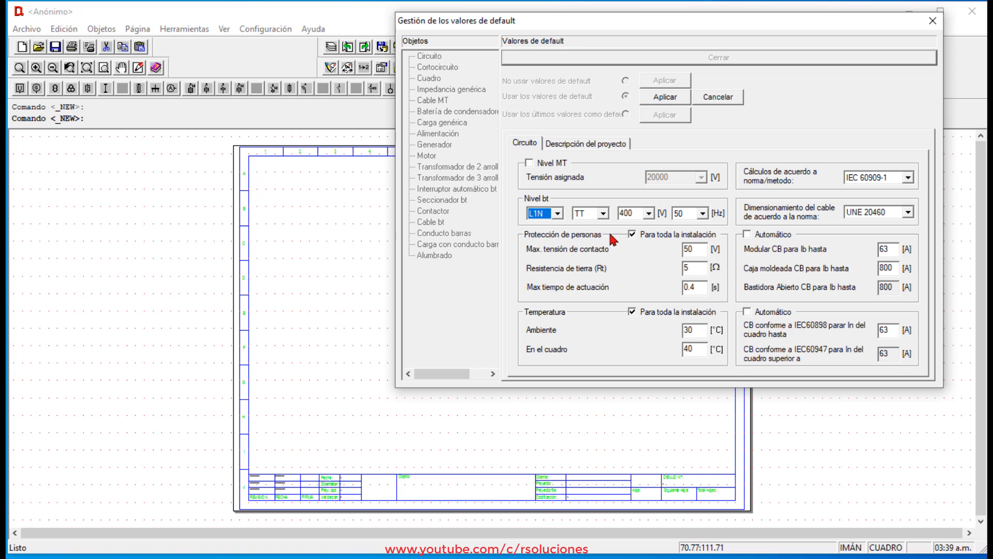
click(653, 217)
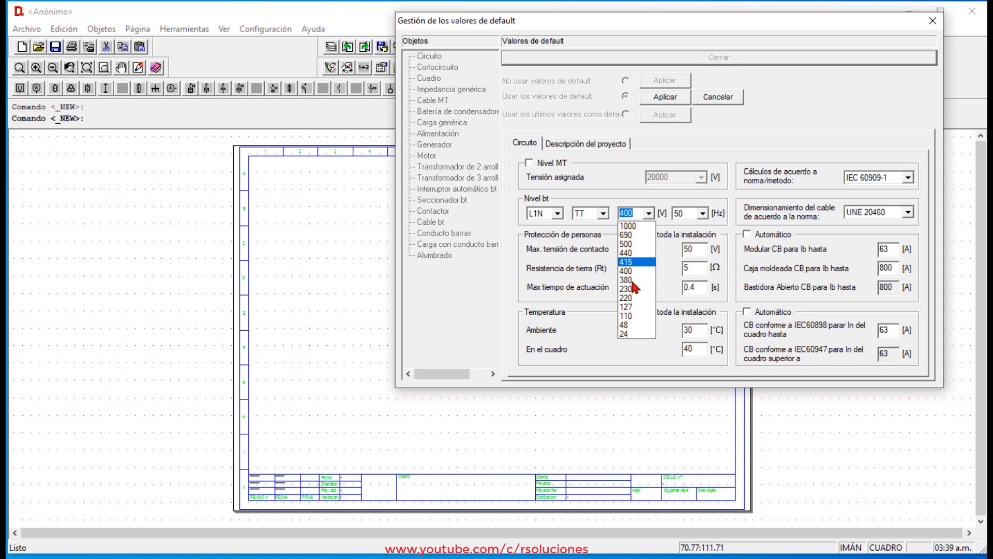
click(637, 285)
click(702, 213)
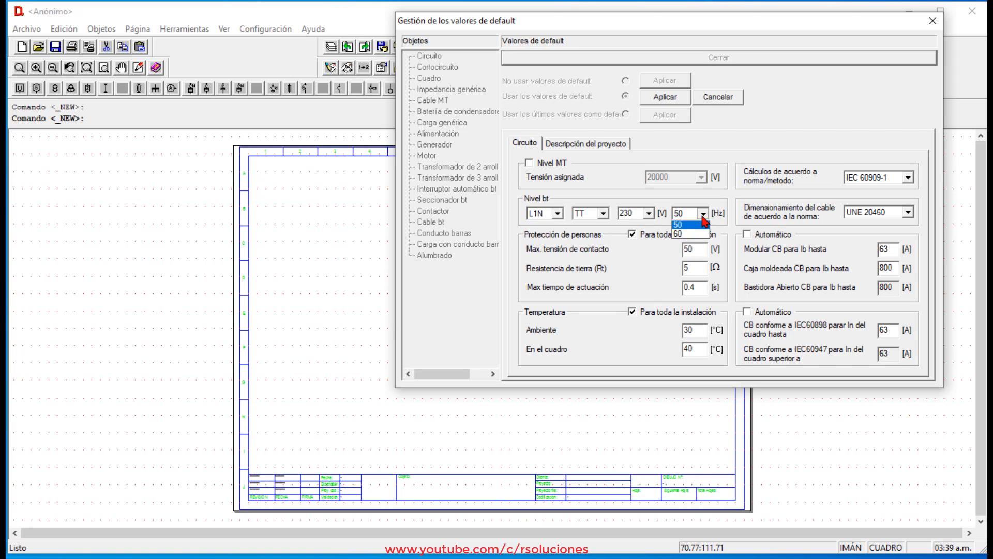
click(698, 236)
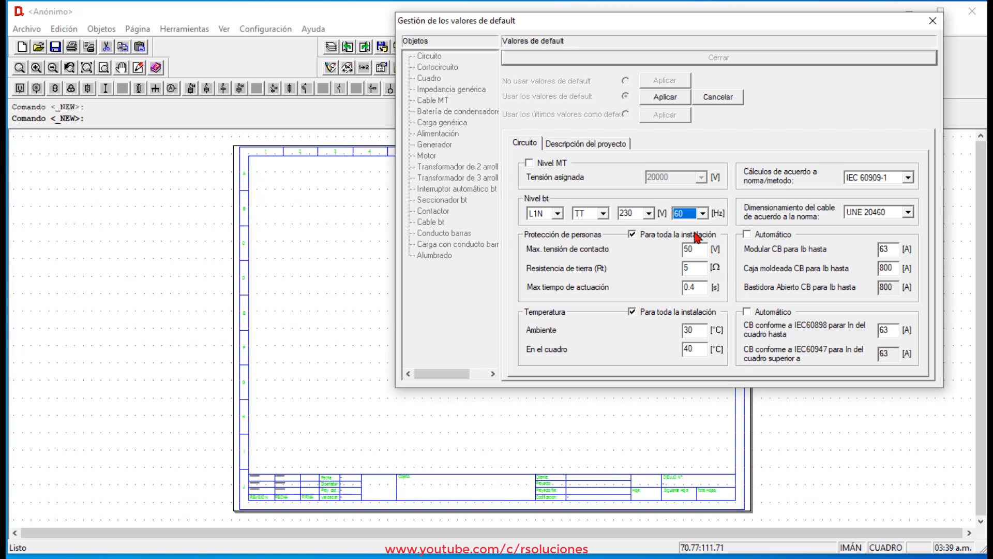
click(667, 99)
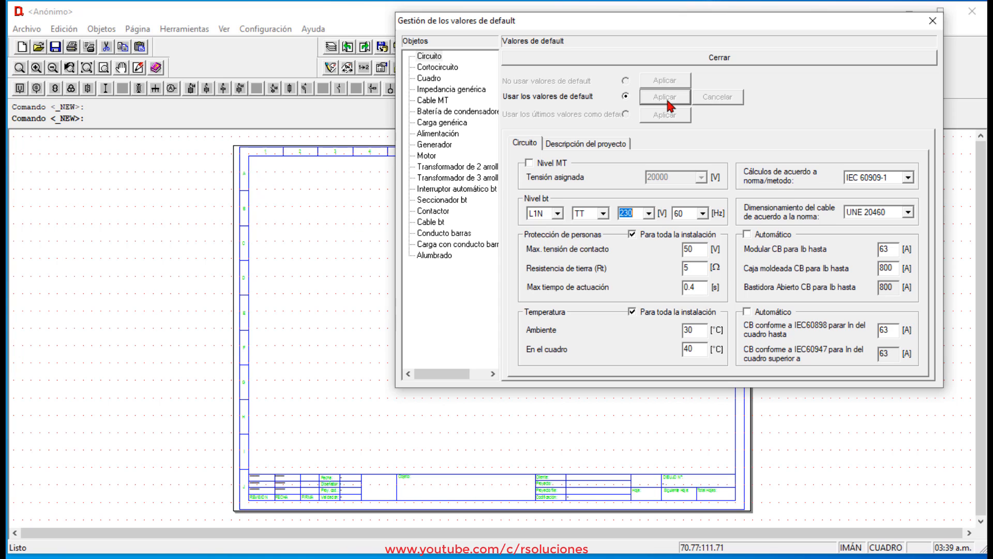
Set the generic load defaults to be defined by assigned active power and power factor, and apply the change.
click(459, 125)
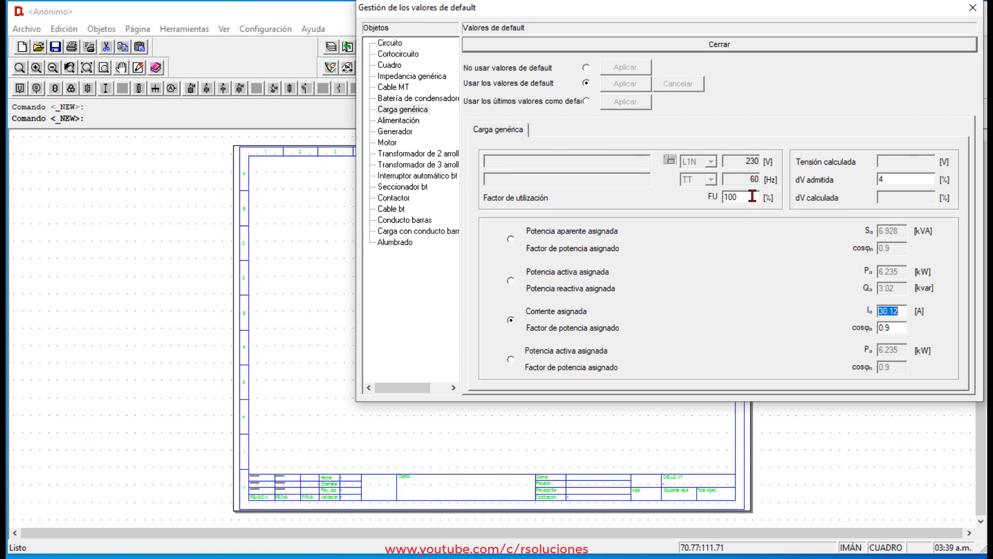
drag(752, 197, 693, 206)
drag(912, 182, 834, 181)
click(511, 359)
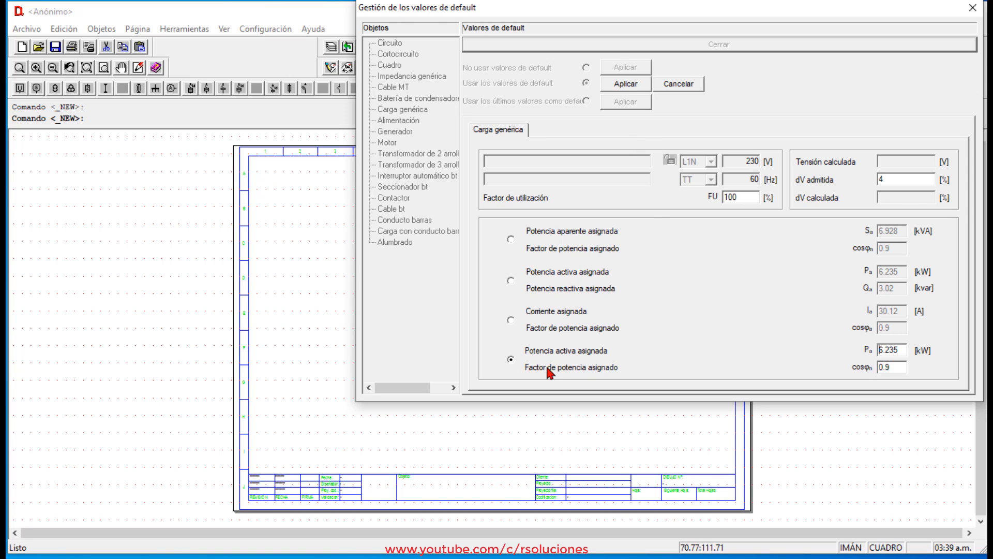
drag(902, 350, 858, 369)
click(635, 87)
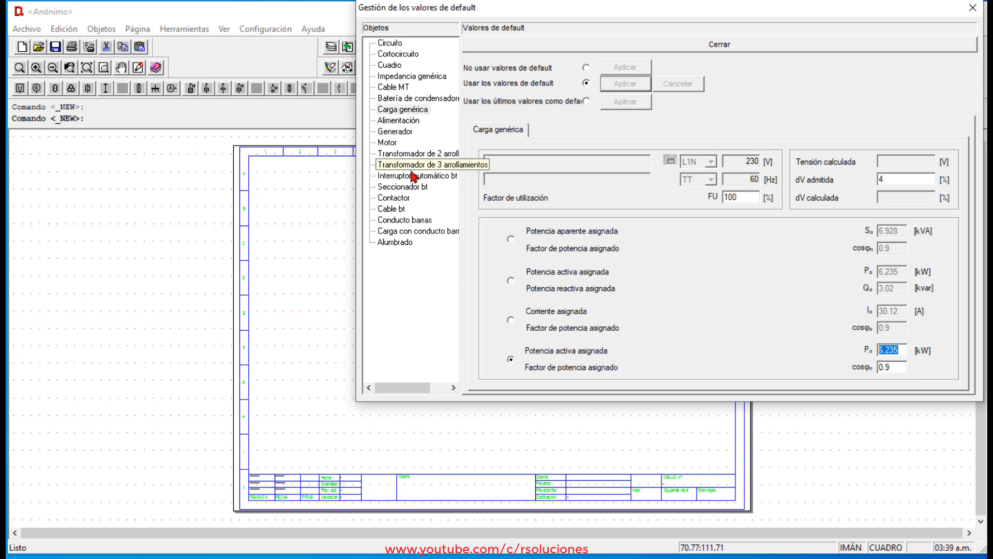
Set the default low-voltage cable to "Unipolar con cubierta", with laying "Empotrada en la estructura" and "En tubos de protección circulares".
click(394, 210)
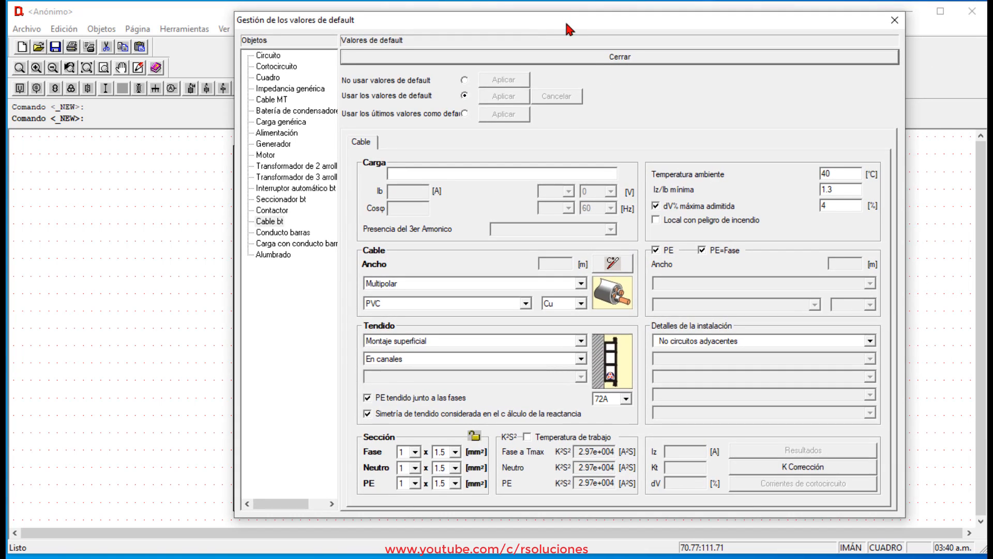
drag(567, 24, 505, 24)
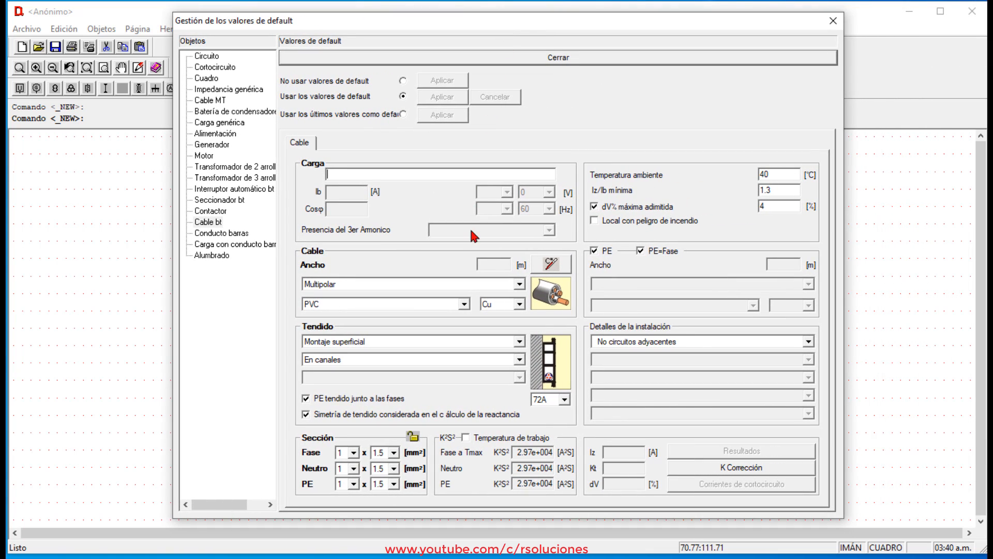
click(517, 285)
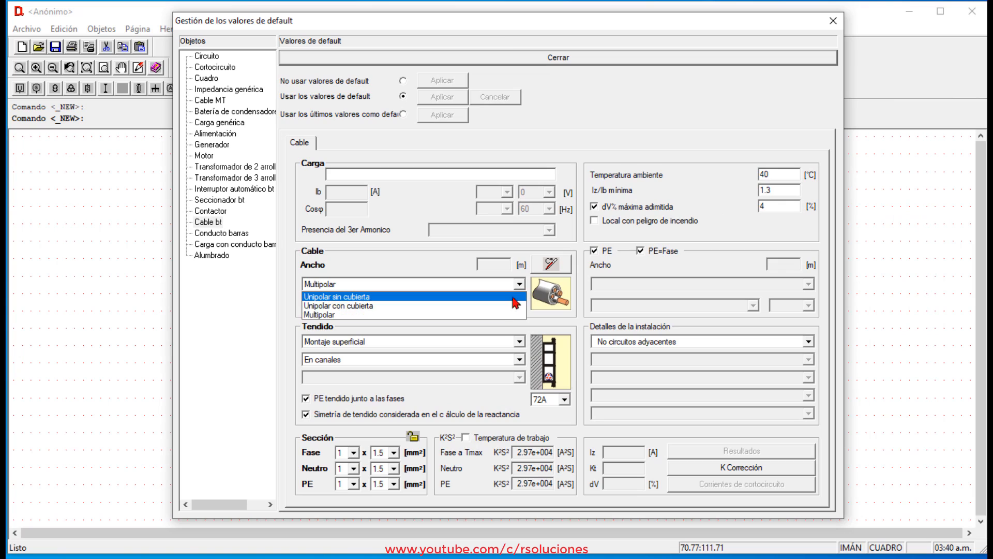
click(512, 308)
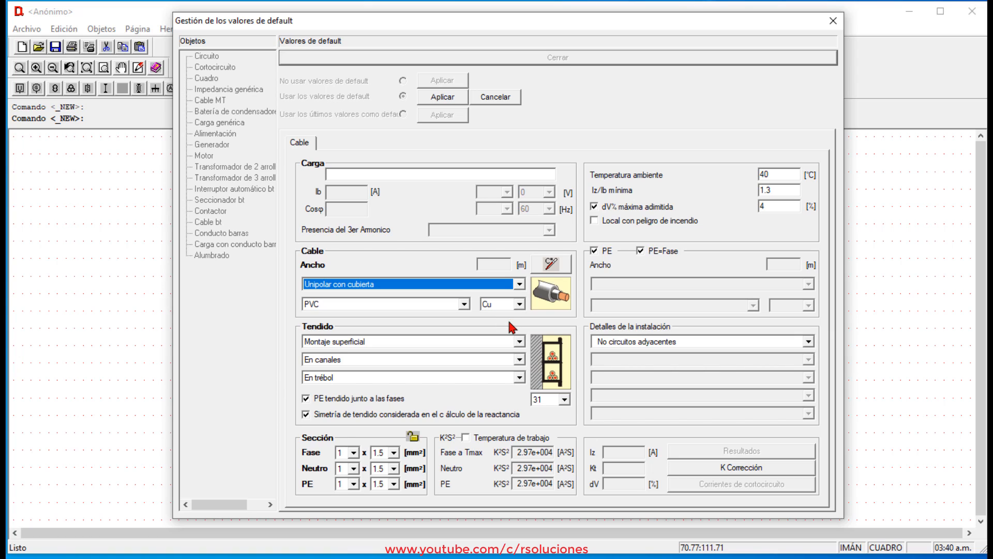
click(518, 342)
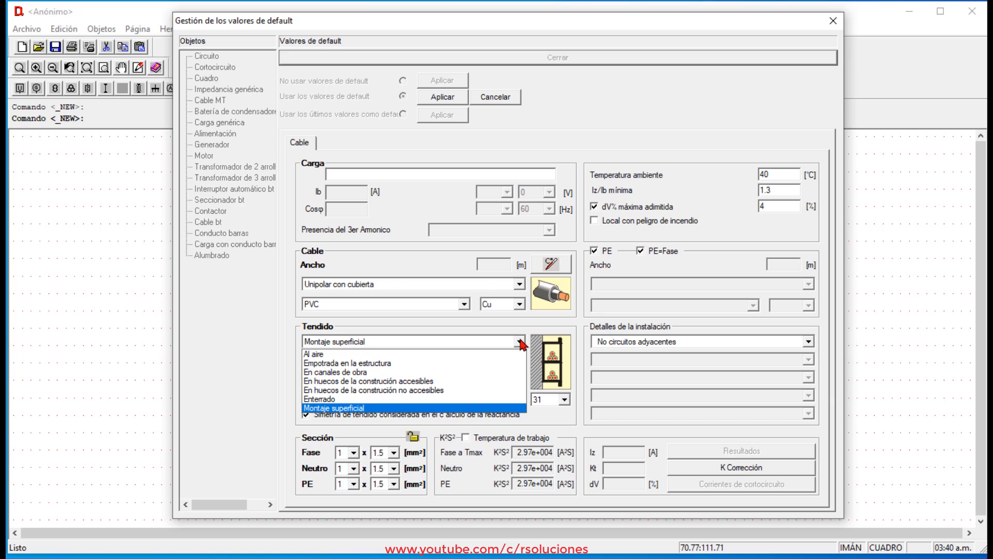
click(486, 365)
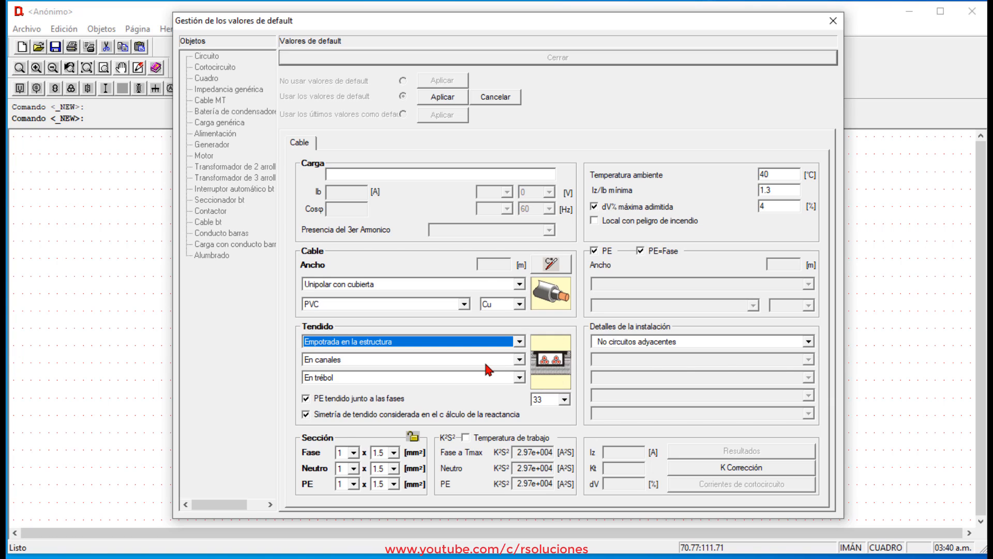
click(520, 362)
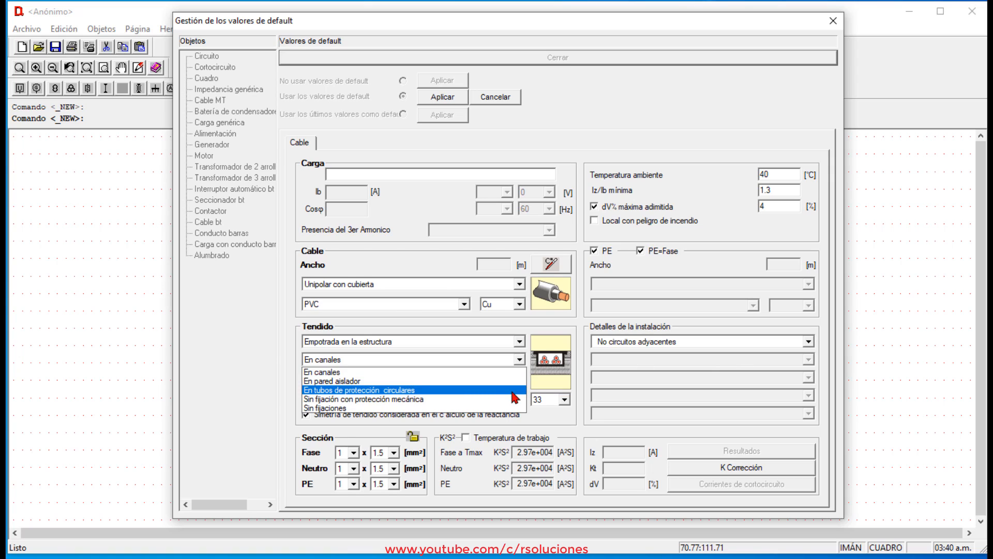
click(512, 392)
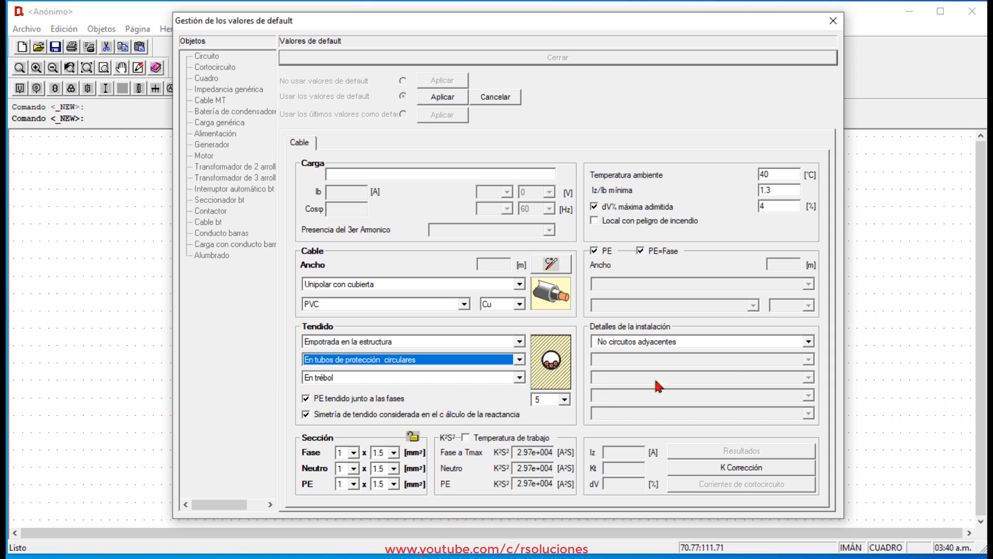
Set the default cable's minimum Iz/Ib ratio to 1.25, apply the cable values and close the default values manager.
double_click(776, 191)
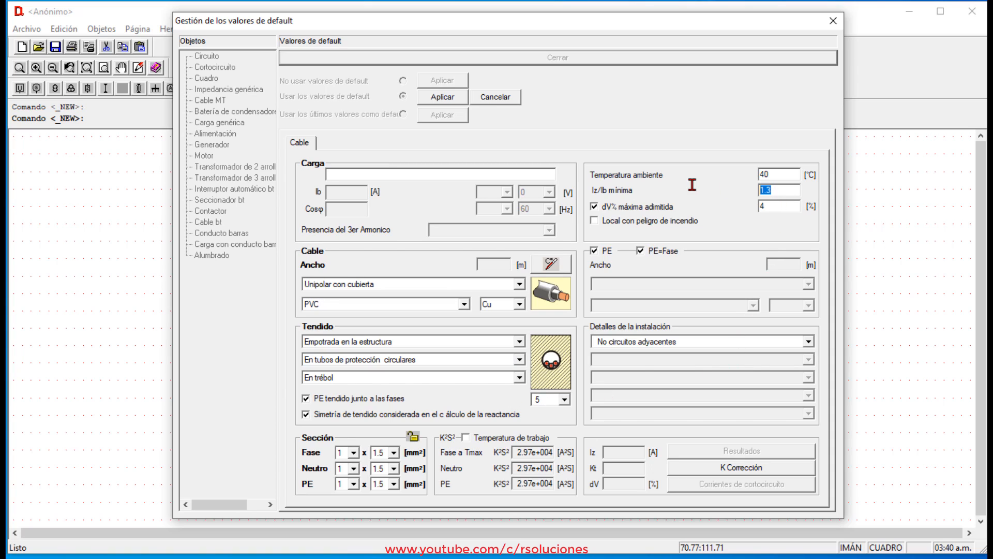
text(1.25)
click(457, 96)
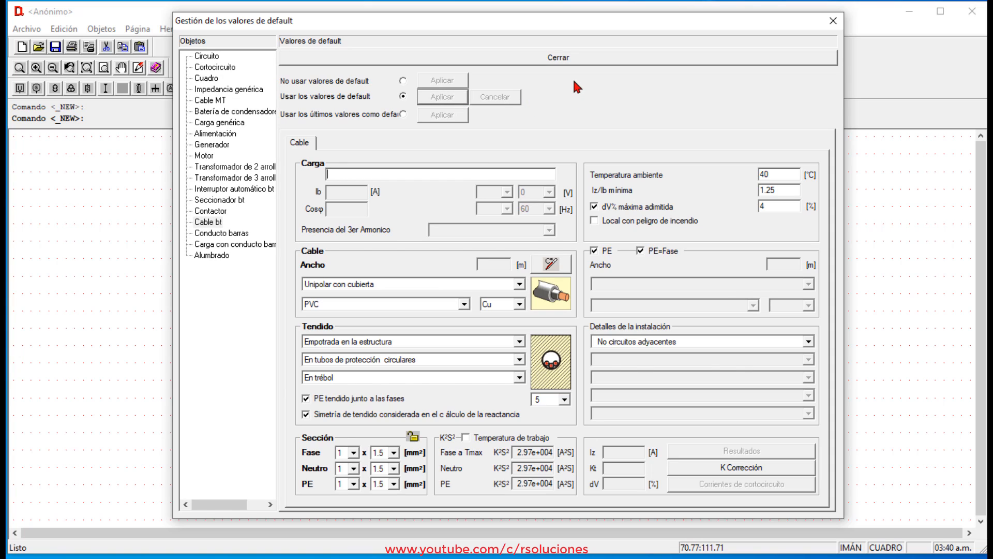
click(570, 58)
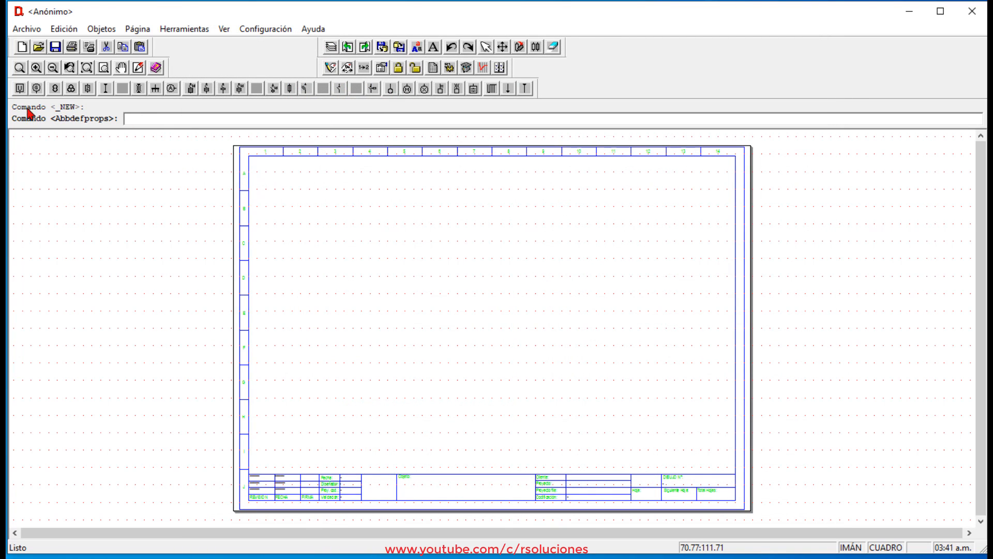
Insert a power supply at the sheet's top centre, accepting the general installation properties, and connect a low-voltage cable directly below it.
click(22, 92)
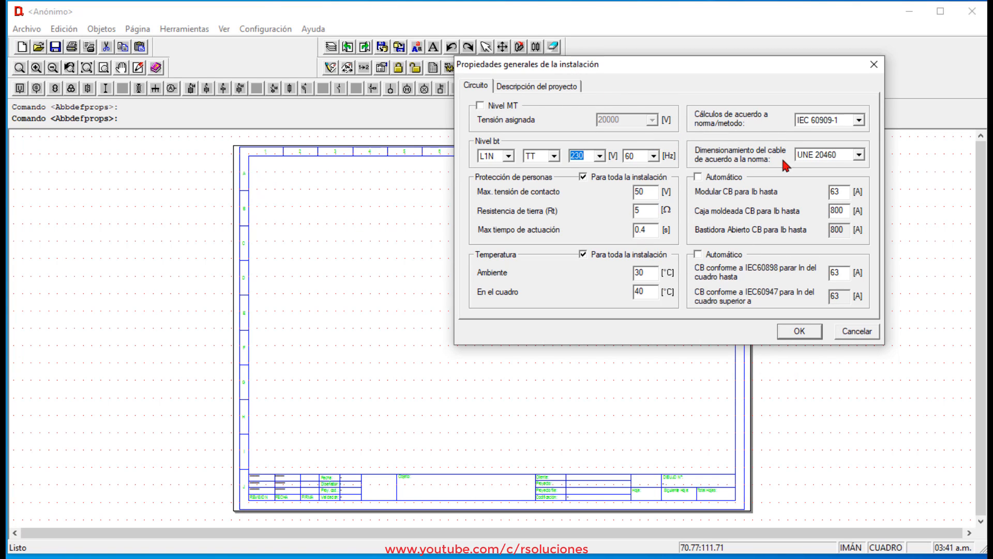
click(810, 330)
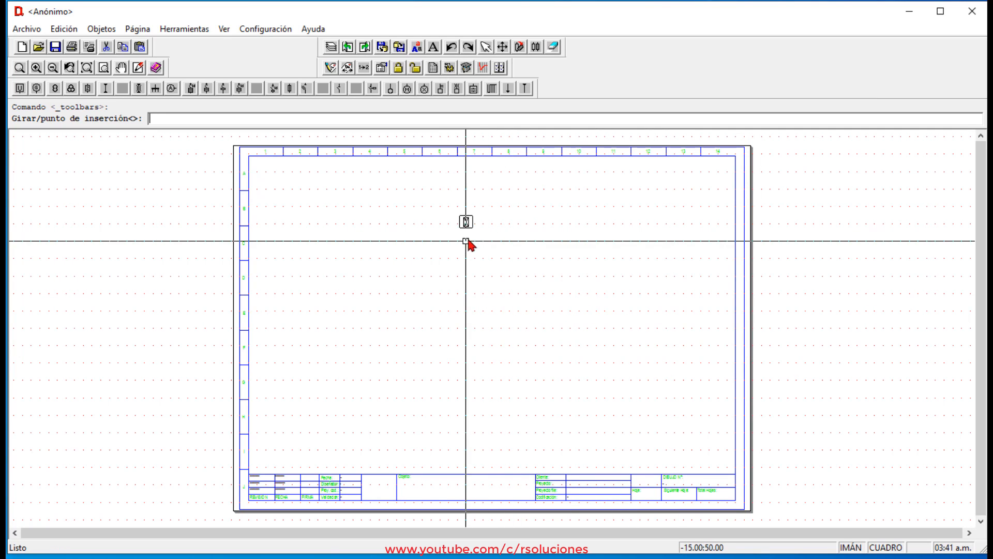
click(492, 189)
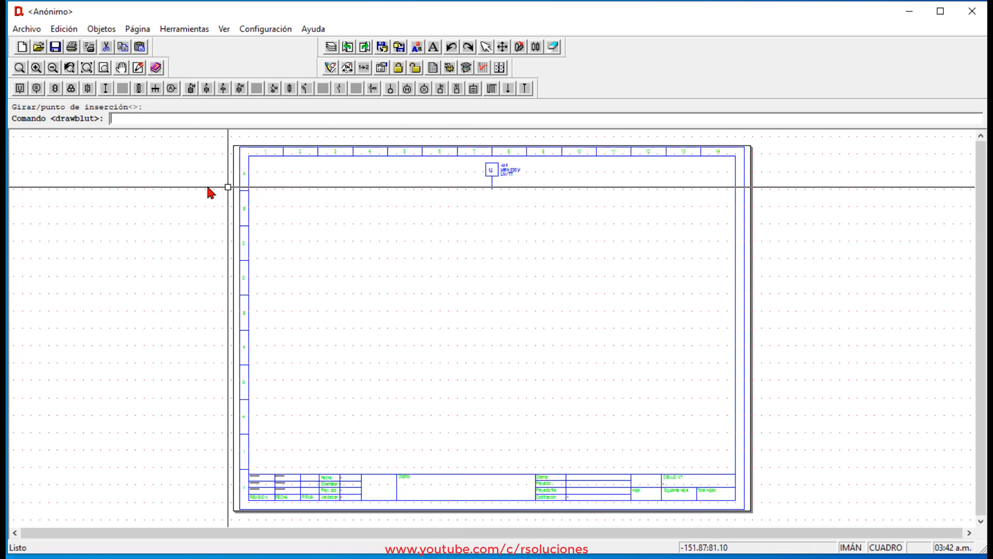
click(105, 91)
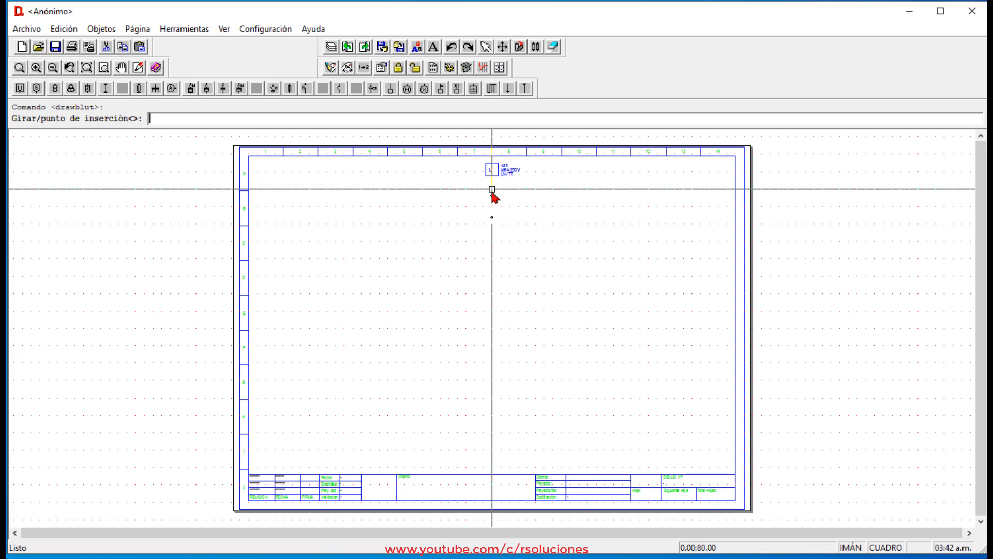
click(492, 190)
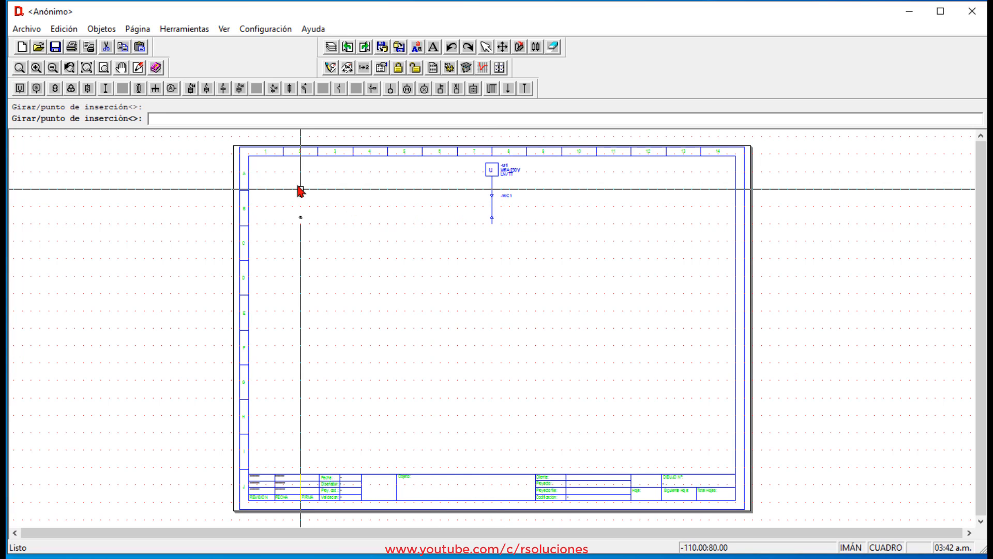
Draw a horizontal busbar about 80 mm long at the lower end of the supply cable, centred on it.
click(155, 89)
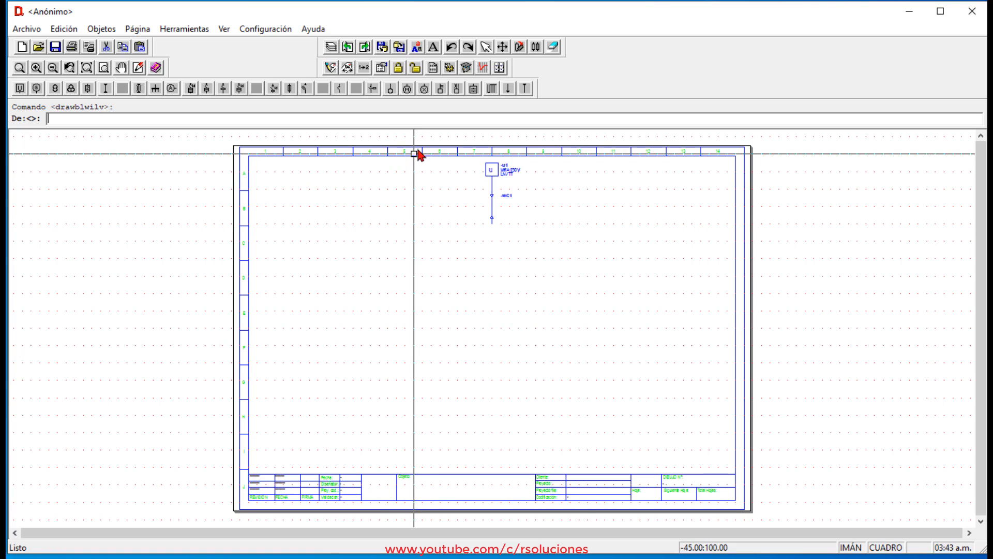
click(423, 223)
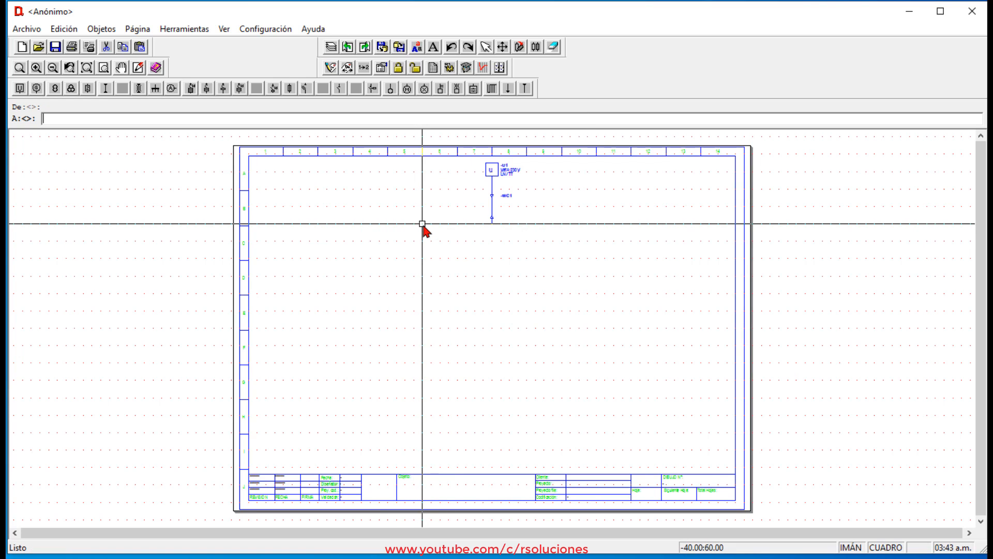
click(562, 223)
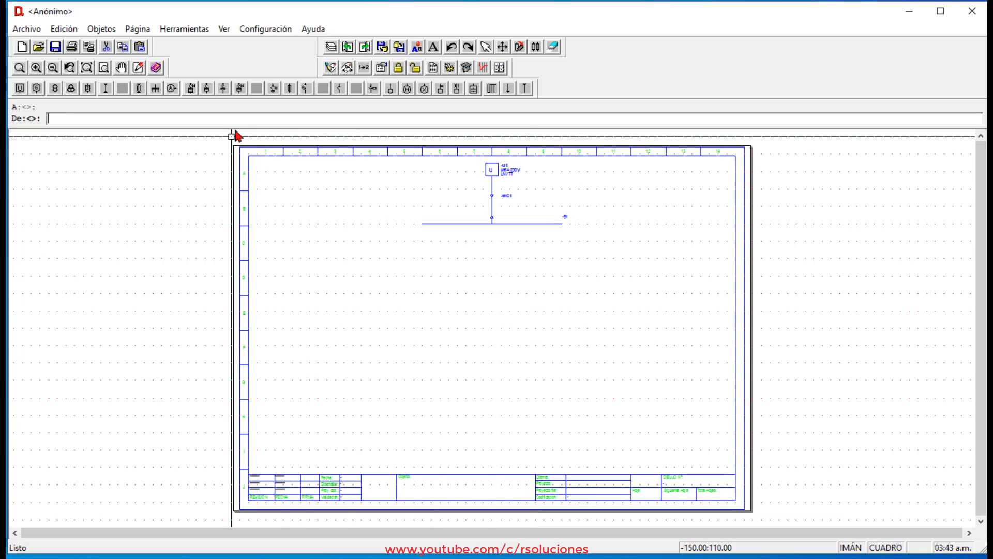
Insert three low-voltage thermomagnetic circuit breakers hanging from the busbar's left end, centre and right end.
click(208, 88)
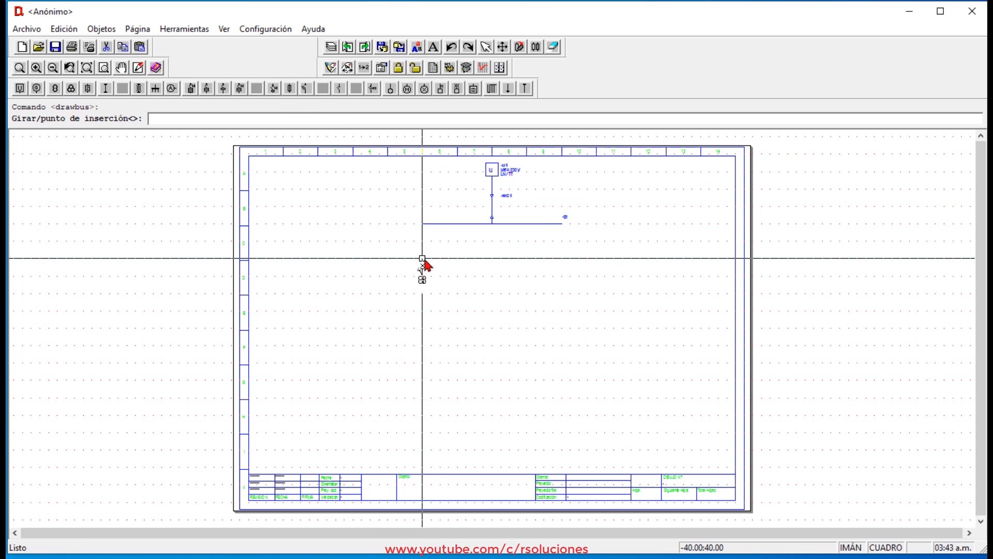
click(422, 233)
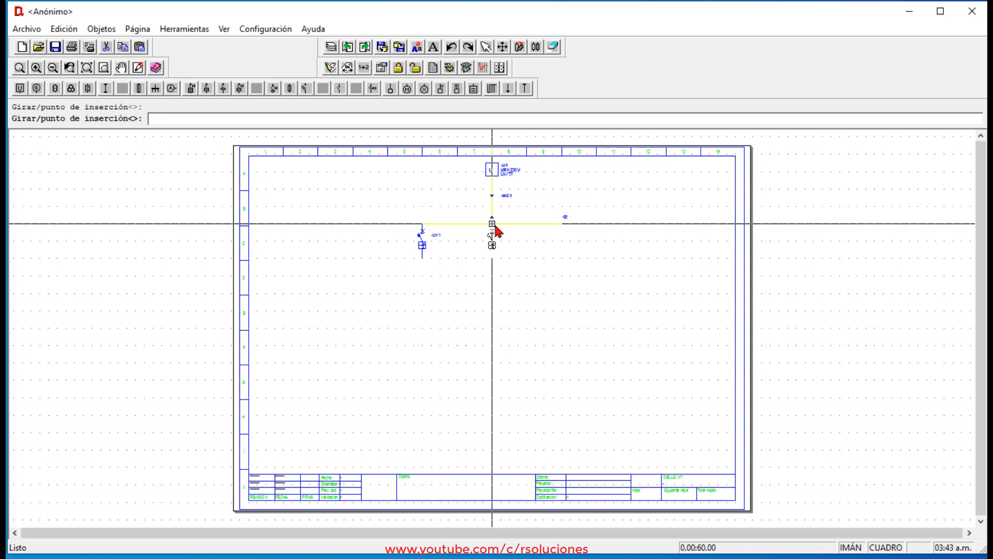
click(495, 228)
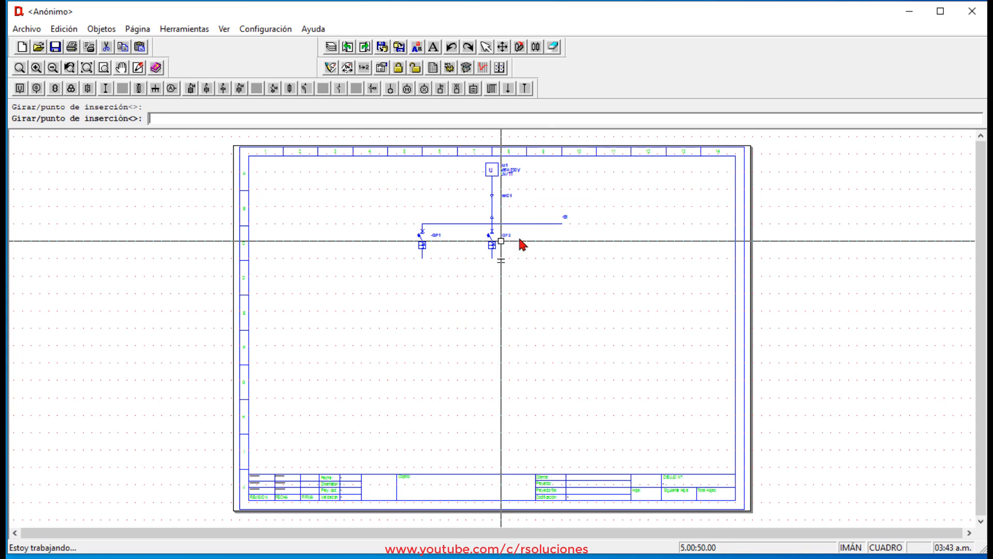
click(562, 231)
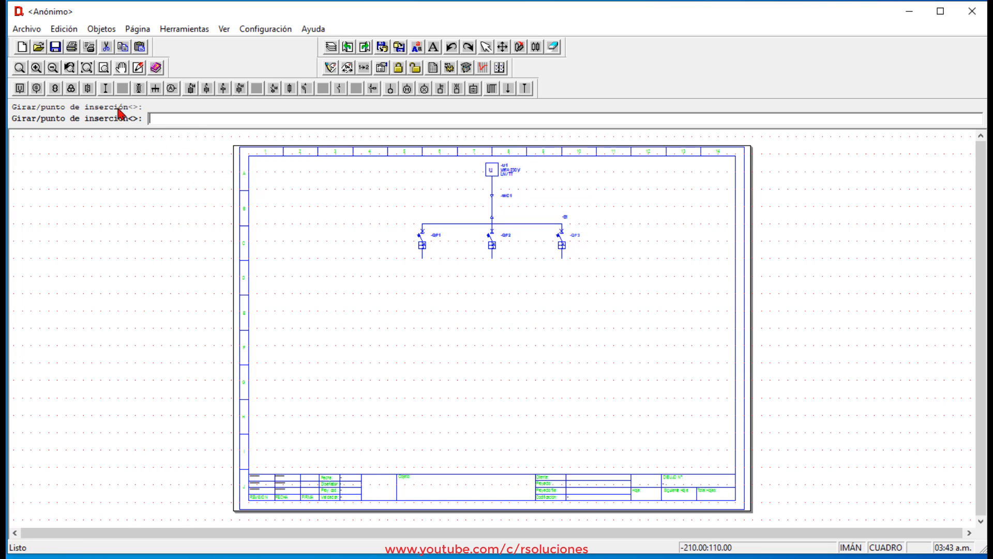
Connect a low-voltage cable to the lower terminal of each of the three circuit breakers.
click(106, 88)
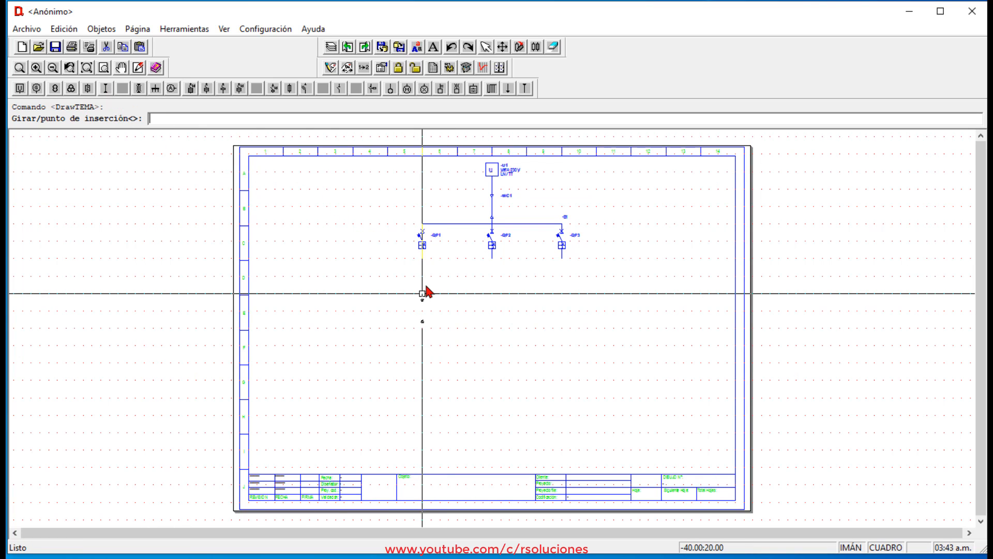
click(423, 266)
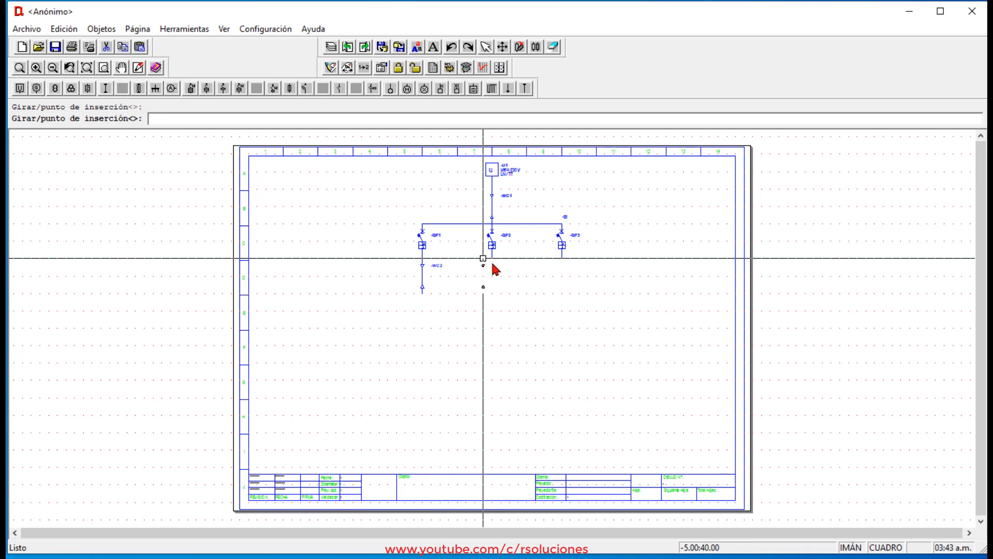
click(492, 263)
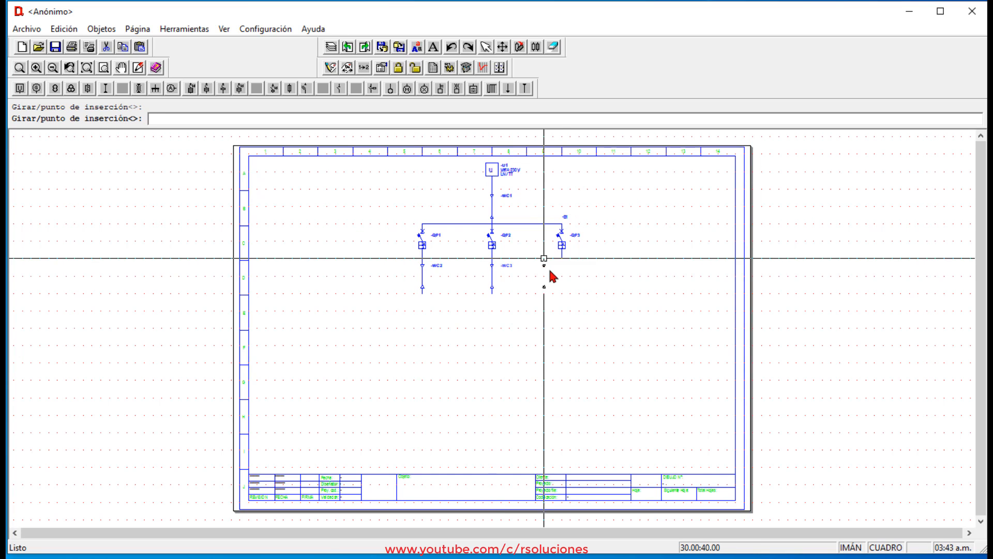
click(562, 258)
key(Escape)
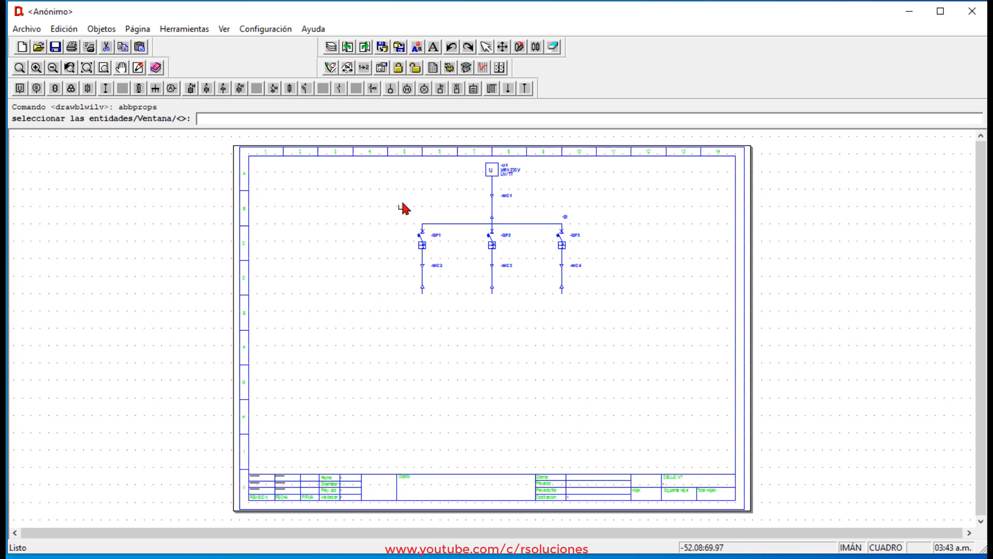
Insert a generic load at the lower end of each of the three branch cables.
click(391, 89)
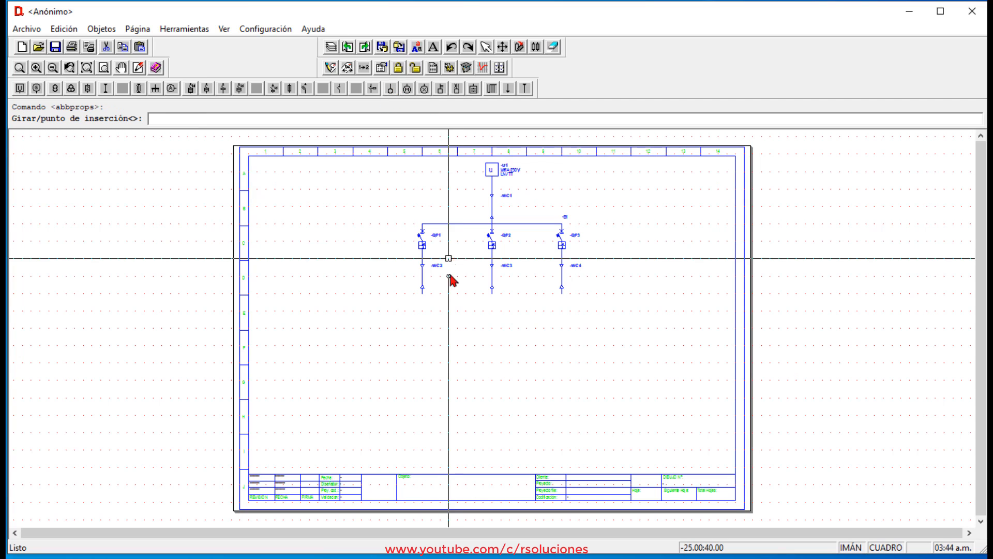
click(424, 300)
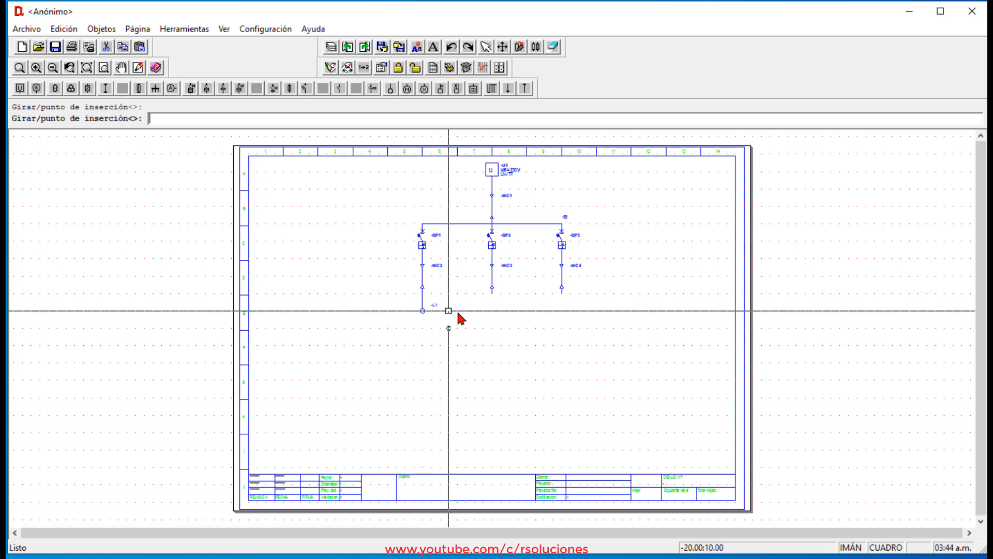
click(492, 302)
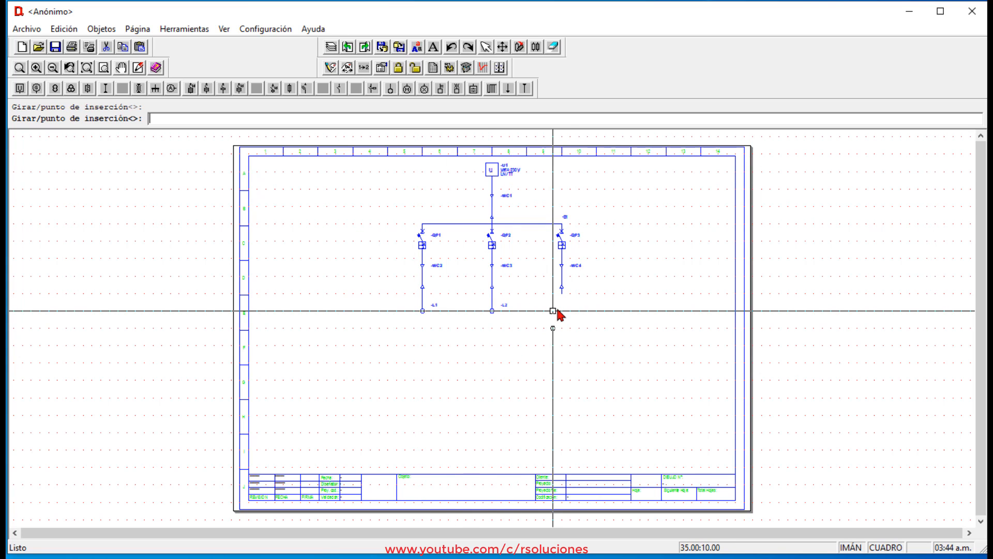
click(563, 299)
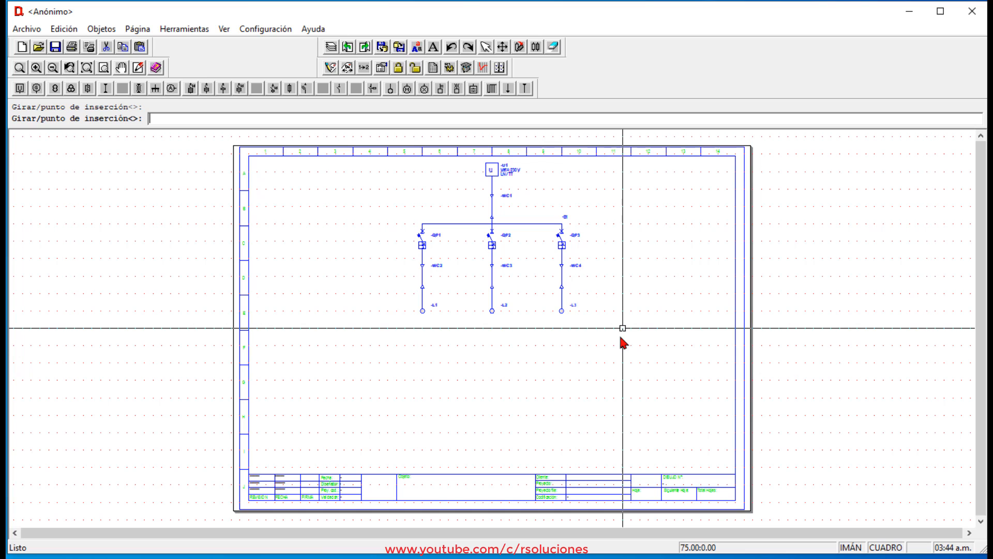
Start the circuit analysis with constant assigned power, transformer/generator branch sizing and automatic phase balancing disabled, and accept the short-circuit settings.
click(466, 69)
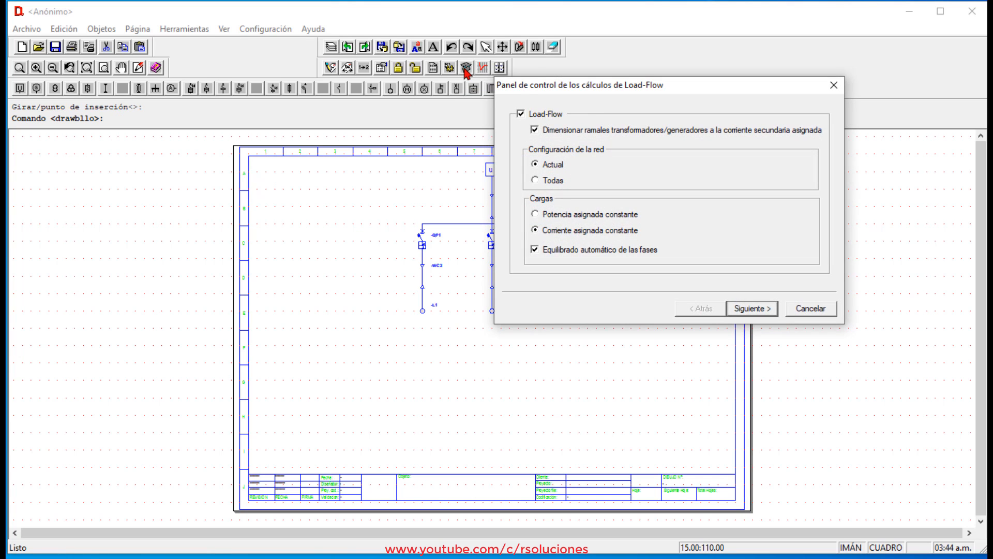
drag(661, 88, 483, 134)
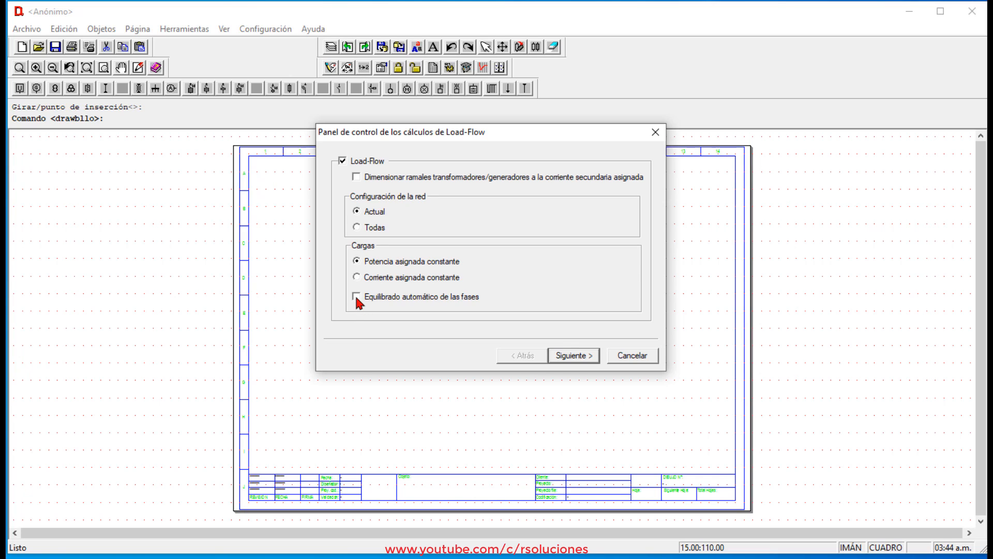
click(581, 356)
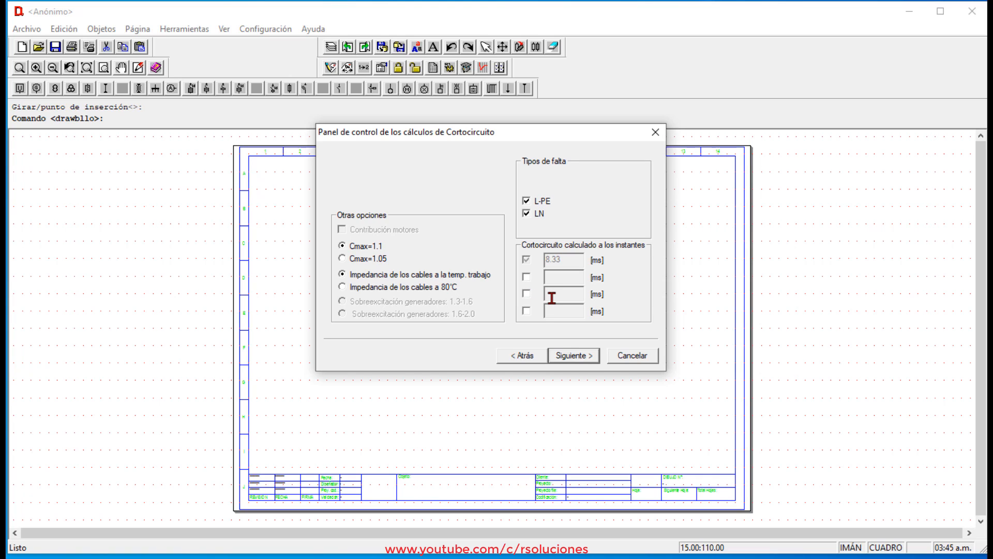
click(577, 356)
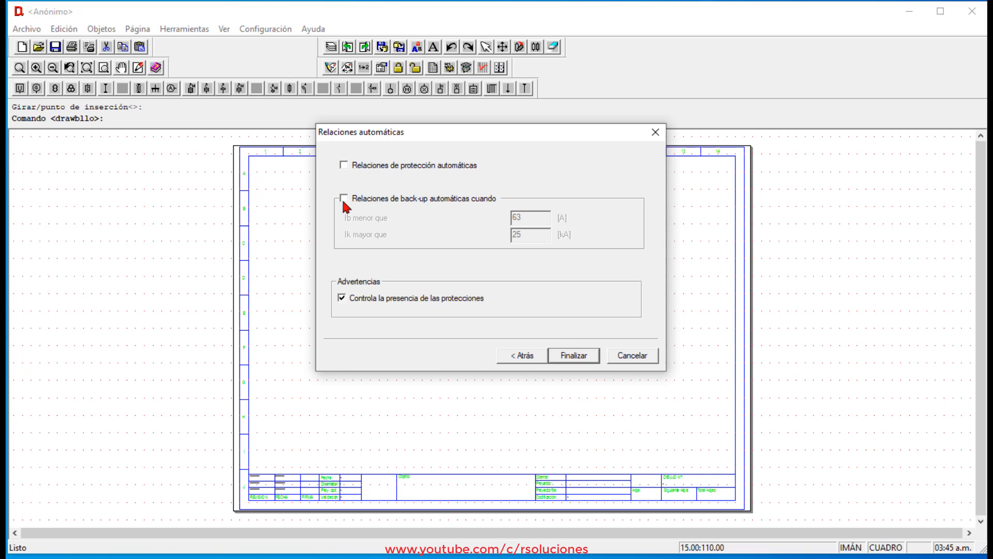
Enable automatic back-up relations, disable the check for the presence of protections, and launch the calculation.
click(344, 198)
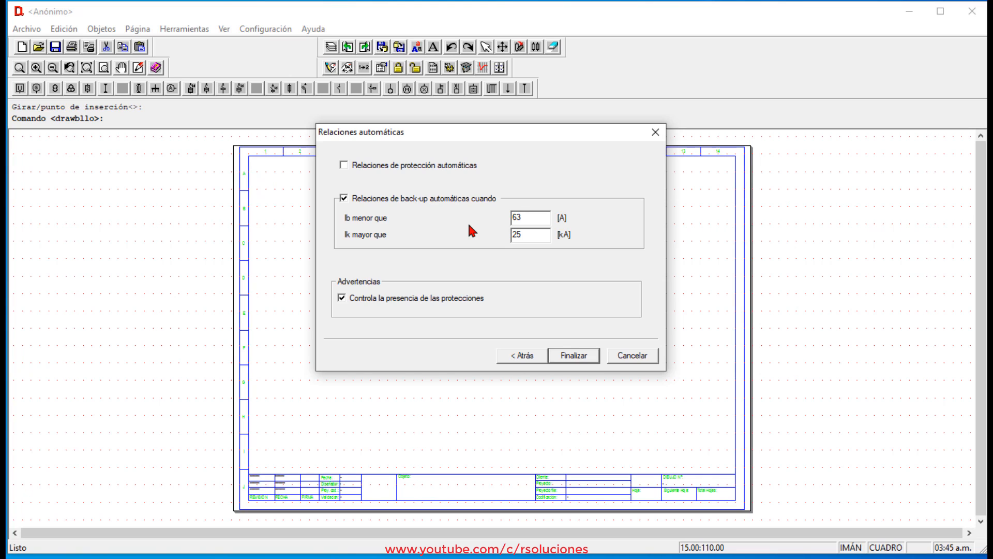
click(342, 298)
click(587, 361)
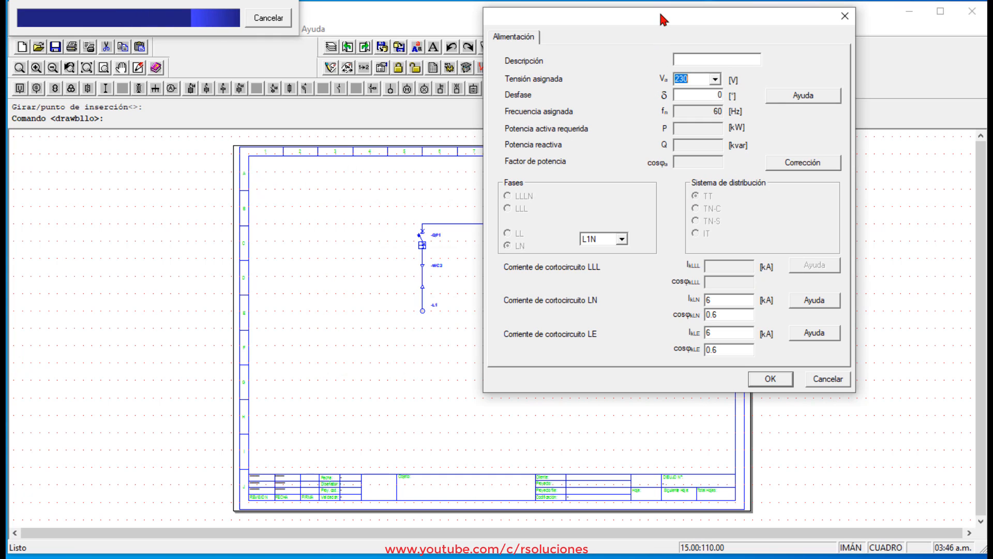
Keep the supply's LN and LE short-circuit currents at 6 kA, leave its description blank and confirm the supply data.
drag(661, 16, 530, 76)
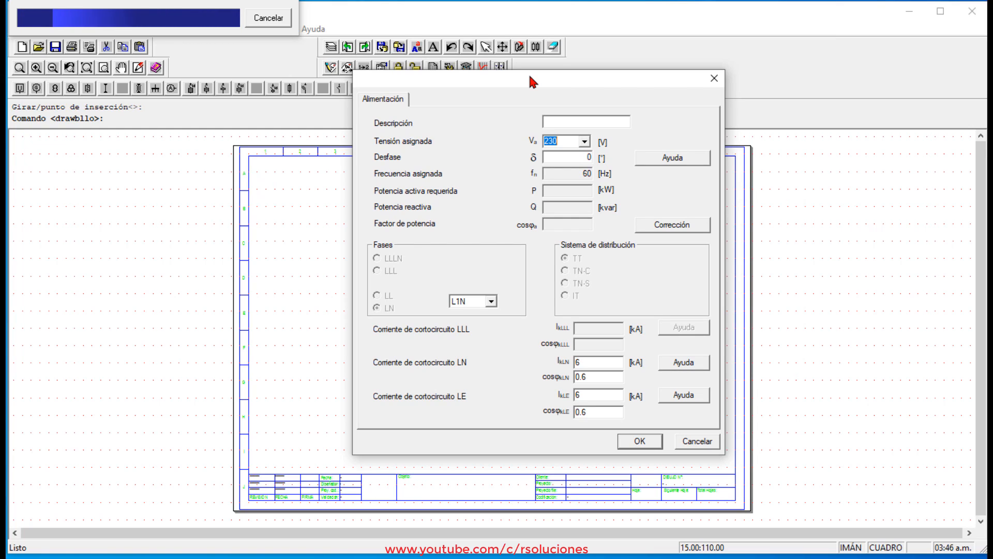
click(546, 122)
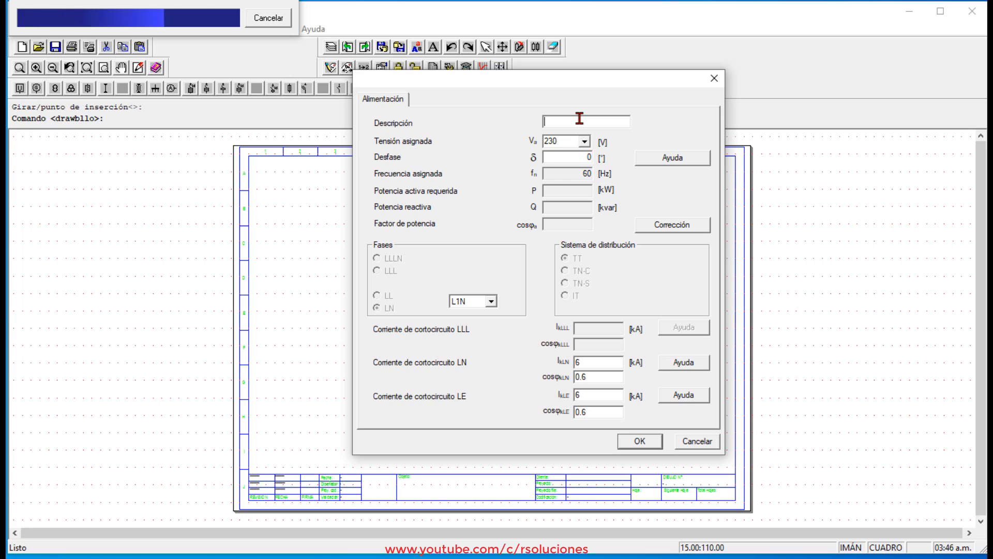
double_click(600, 363)
double_click(593, 396)
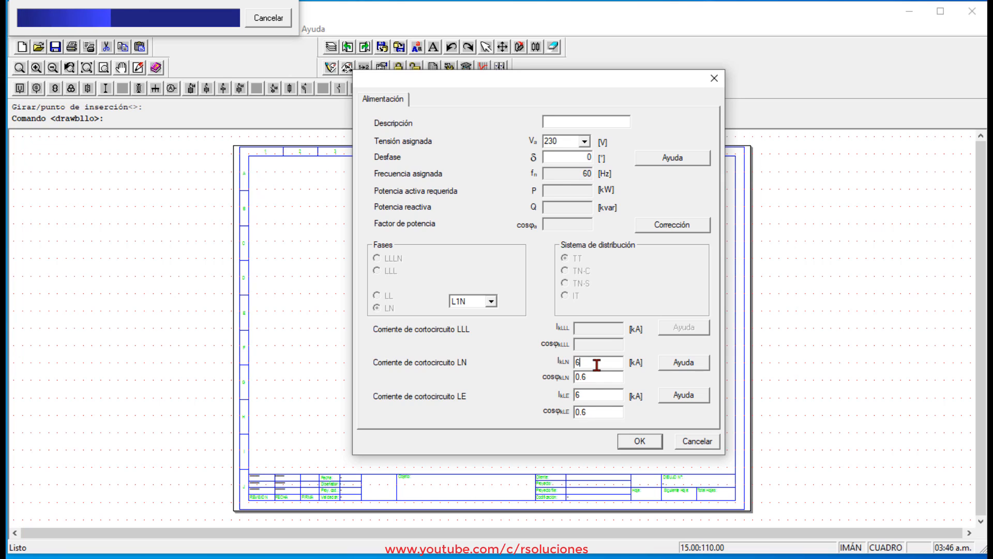
click(595, 396)
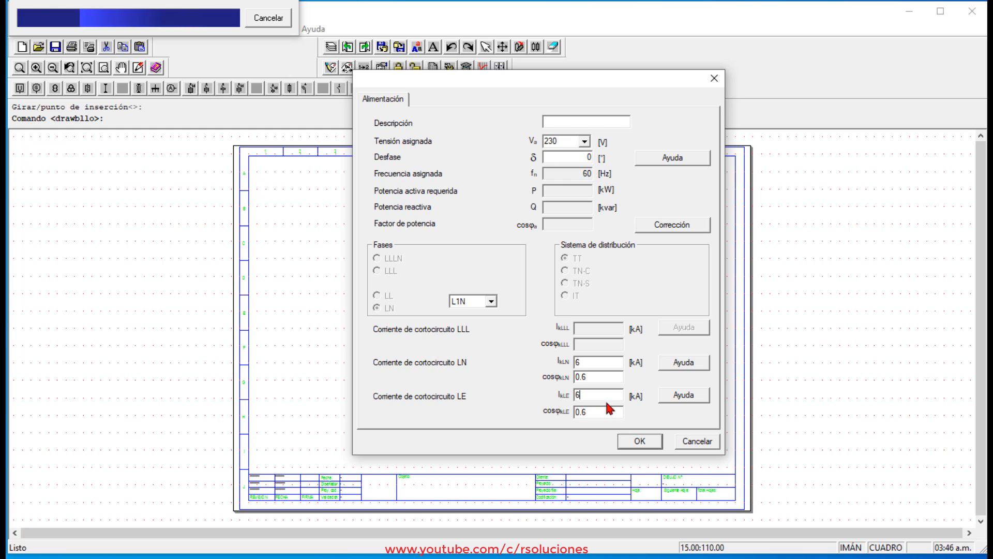
click(641, 441)
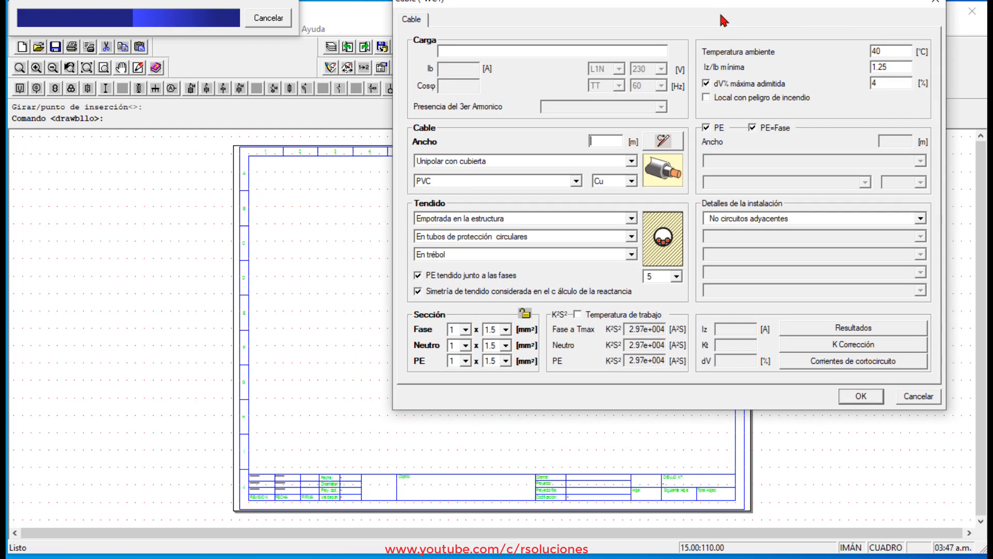
Set the supply cable -WC1 length (Ancho) to 8 m and accept its data.
drag(714, 3, 647, 95)
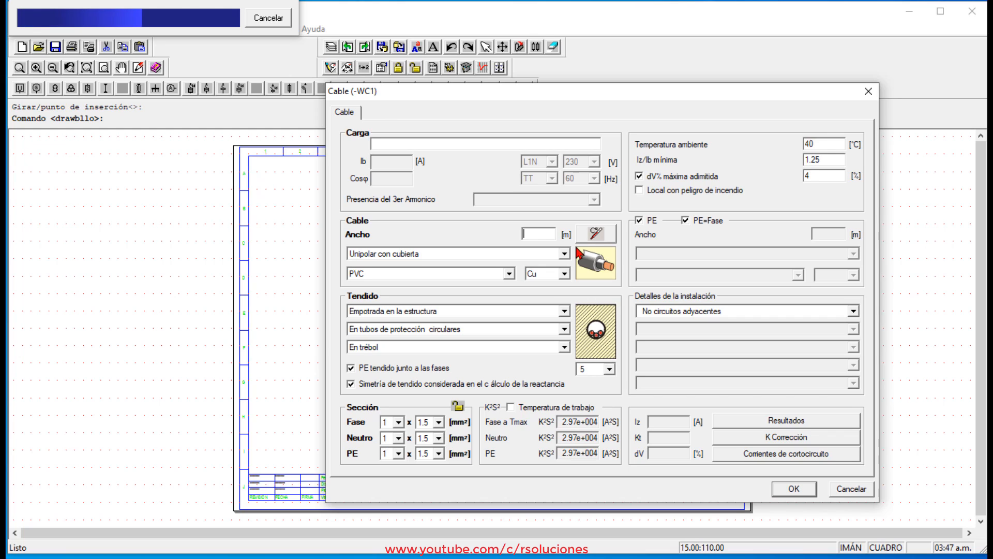
text(8)
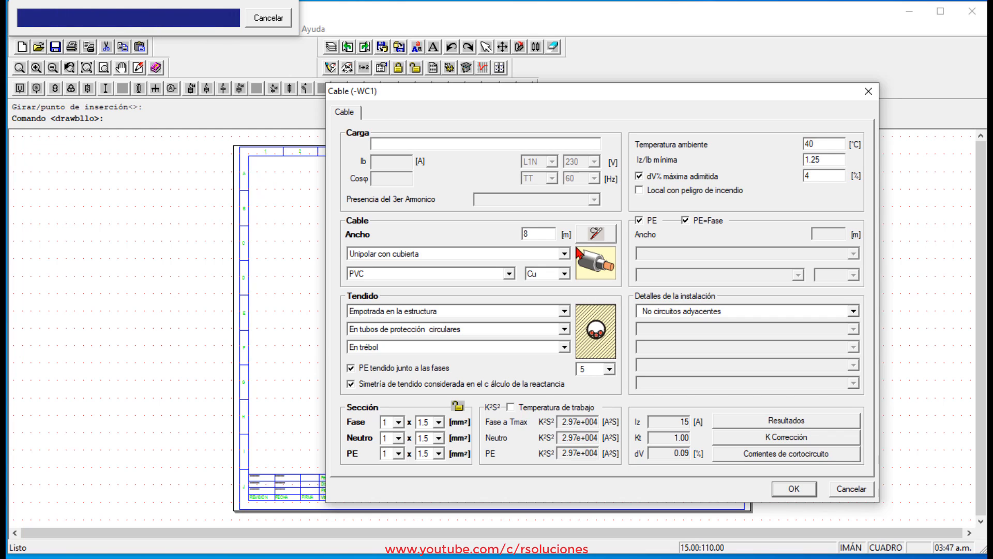
click(800, 493)
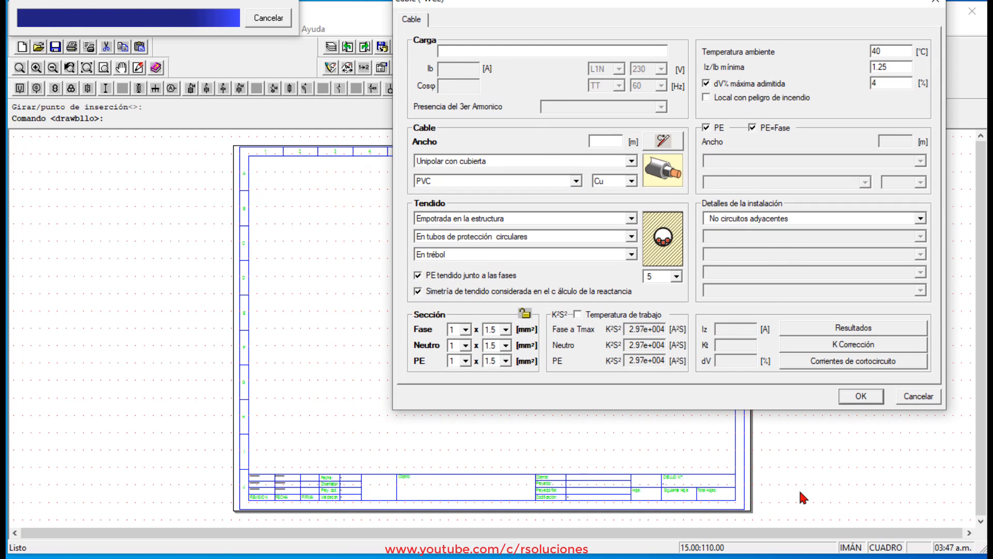
Set the length (Ancho) of the three branch cables -WC2, -WC3 and -WC4 to 15 m each and accept their data.
drag(720, 3, 651, 97)
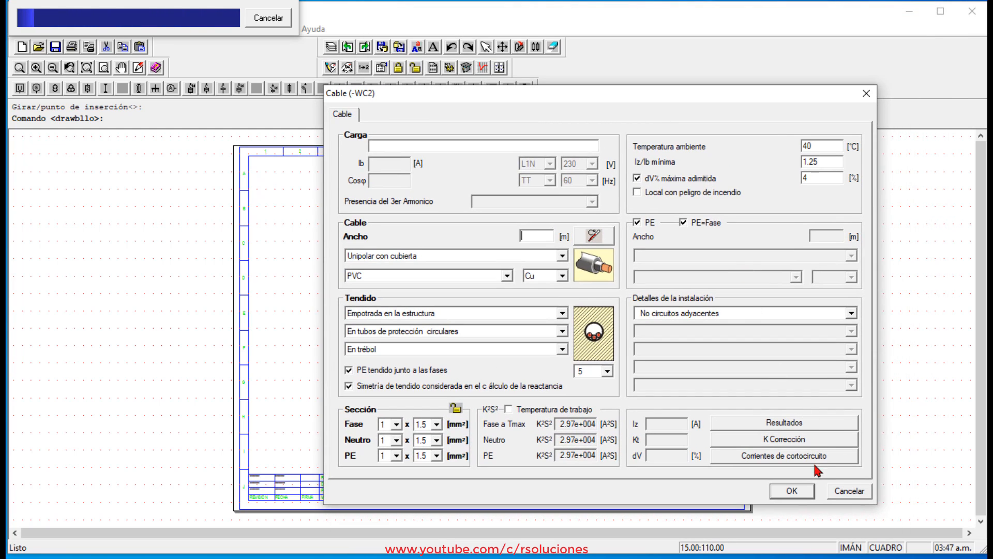
text(15)
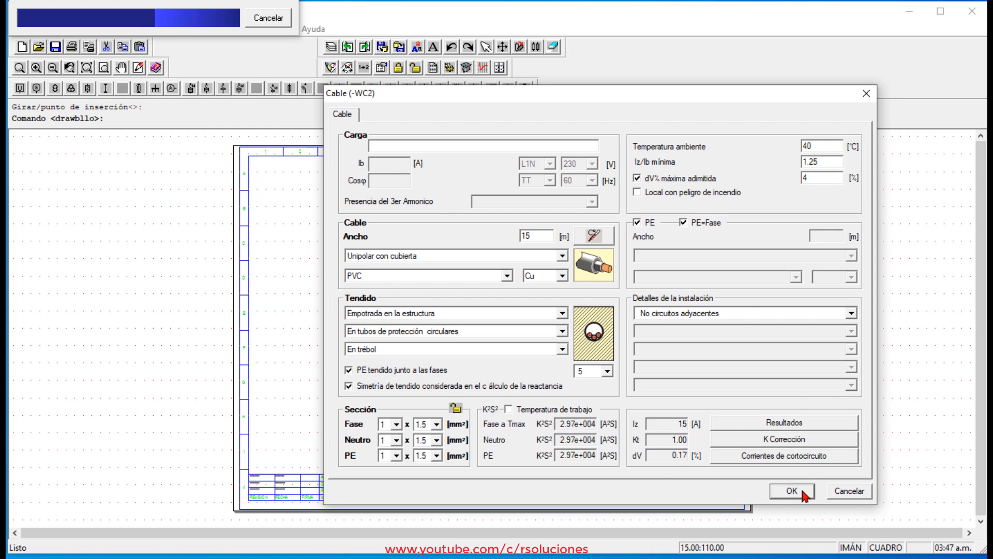
click(803, 492)
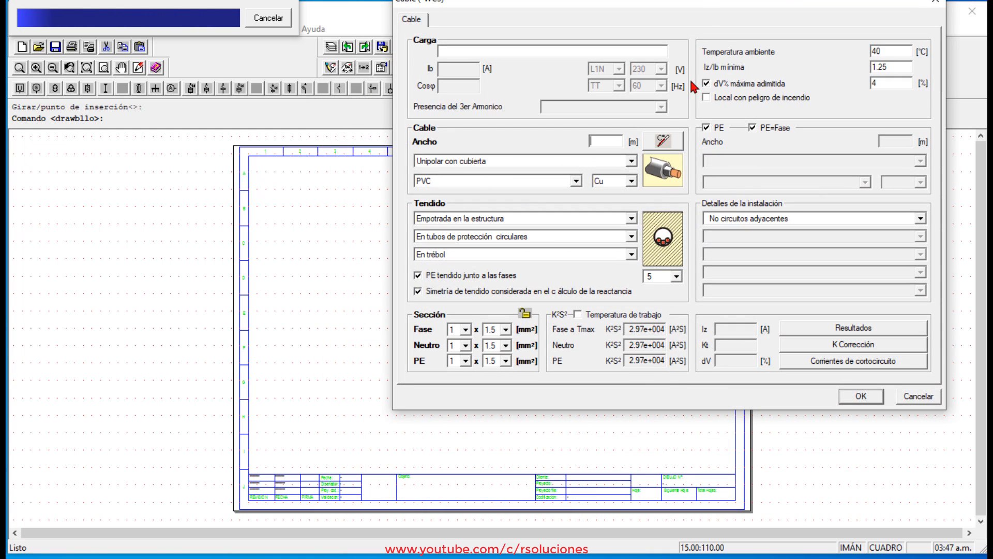
text(15)
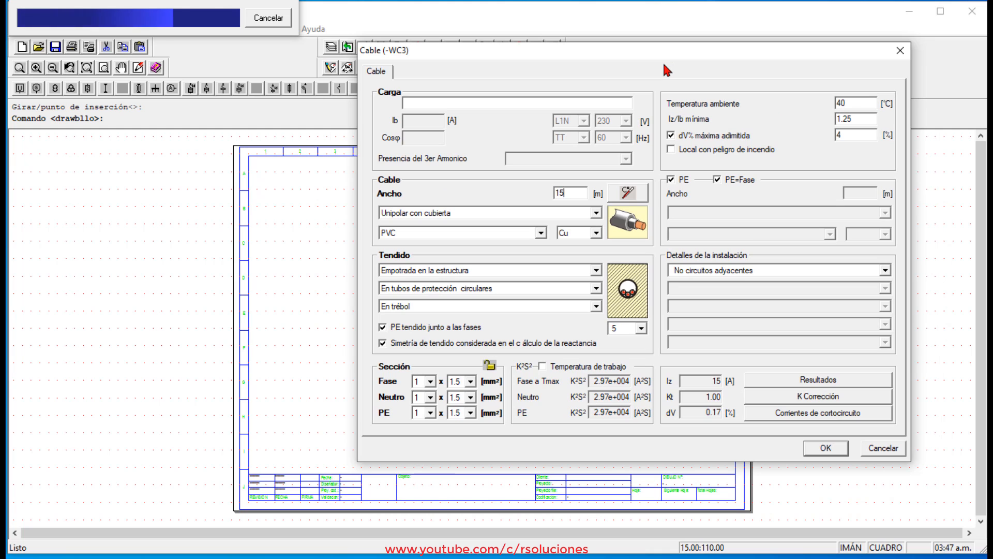
key(Return)
drag(713, 4, 641, 90)
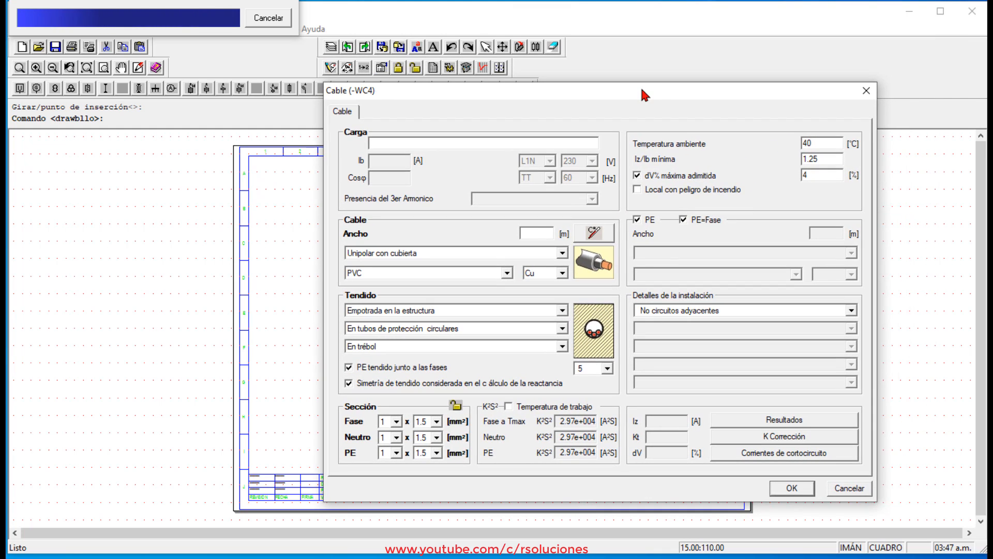
text(15)
key(Return)
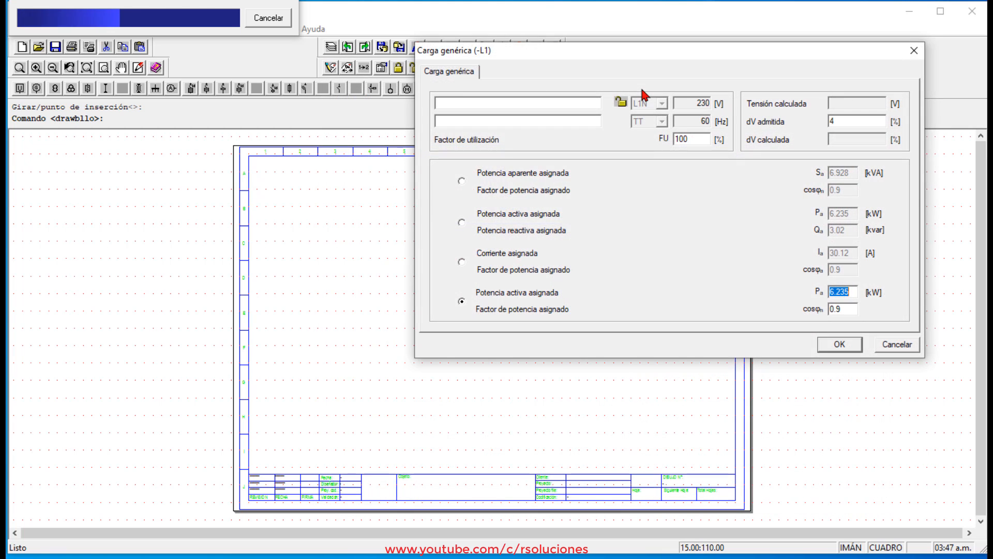
Set load -L1 to an active power of 0.5 kW with a power factor of 0.95 and accept its data.
drag(677, 52, 537, 155)
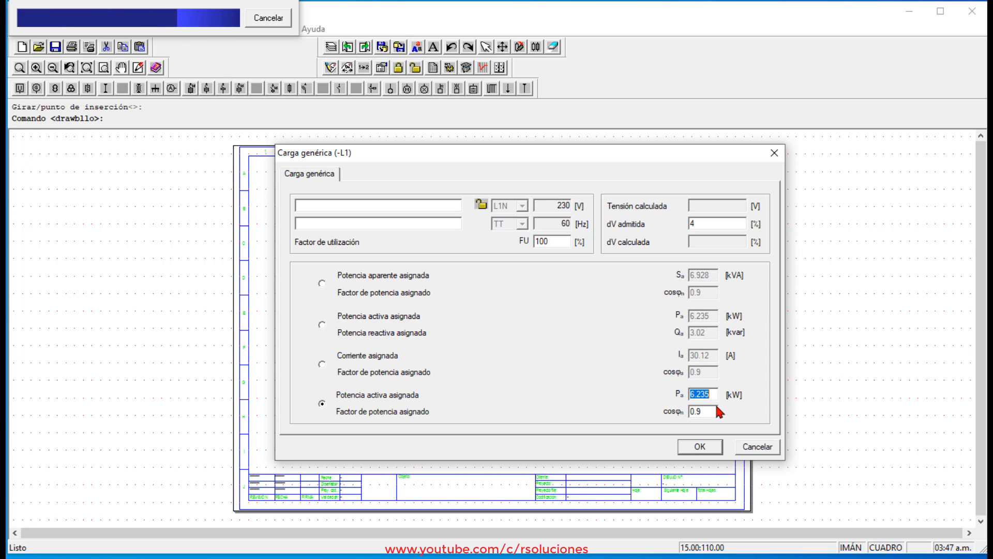
text(0.5)
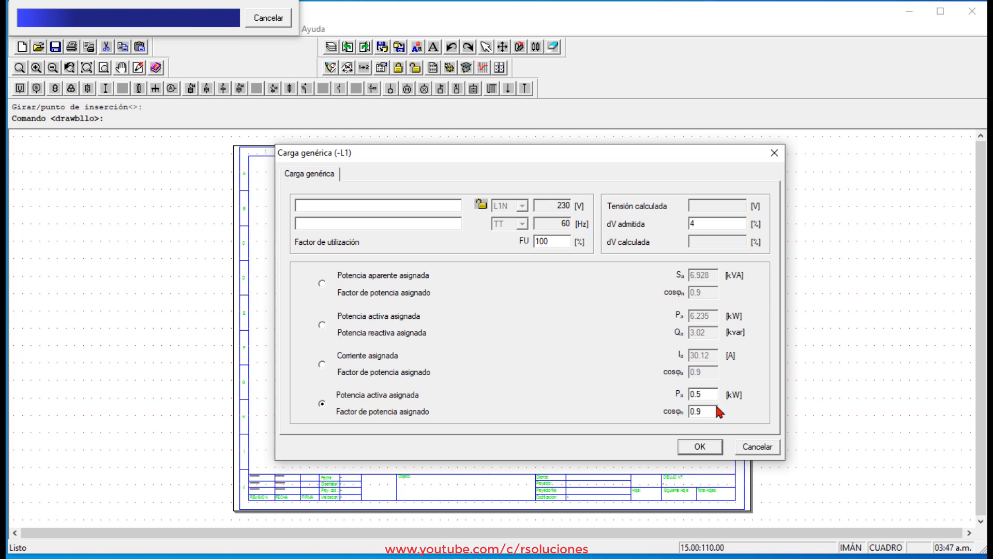
key(Tab)
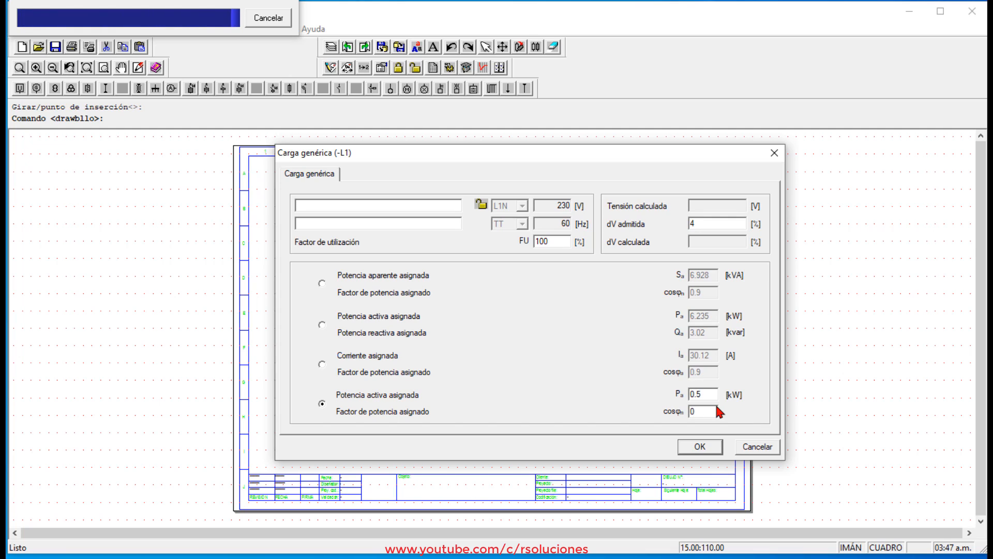
text(5)
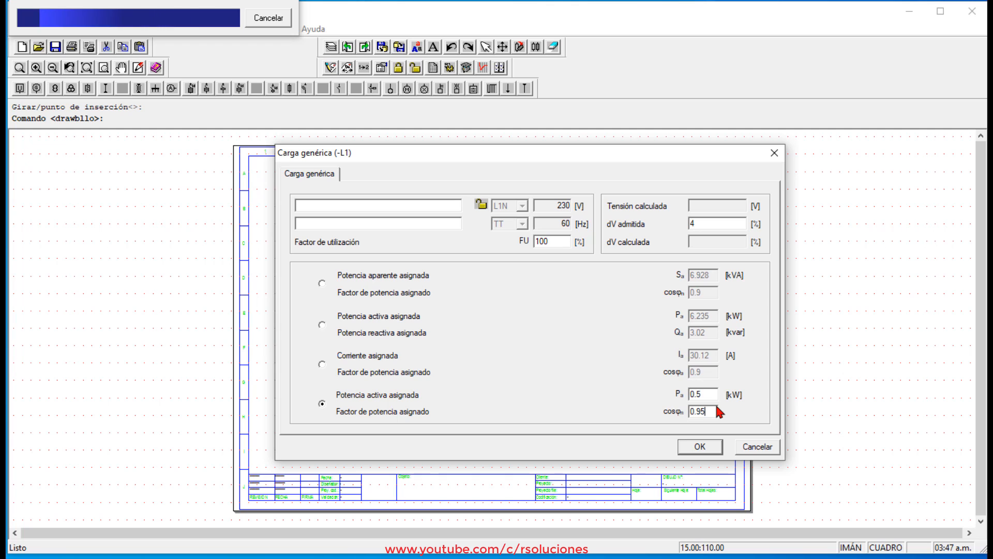
key(Return)
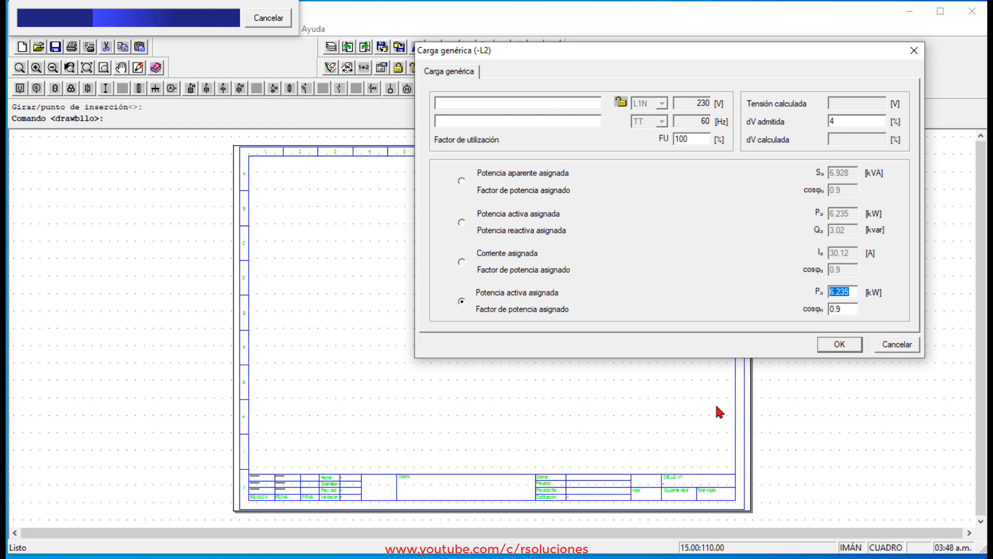
Set load -L2 to an active power of 2 kW with a power factor of 0.95 and accept its data.
text(2)
key(Tab)
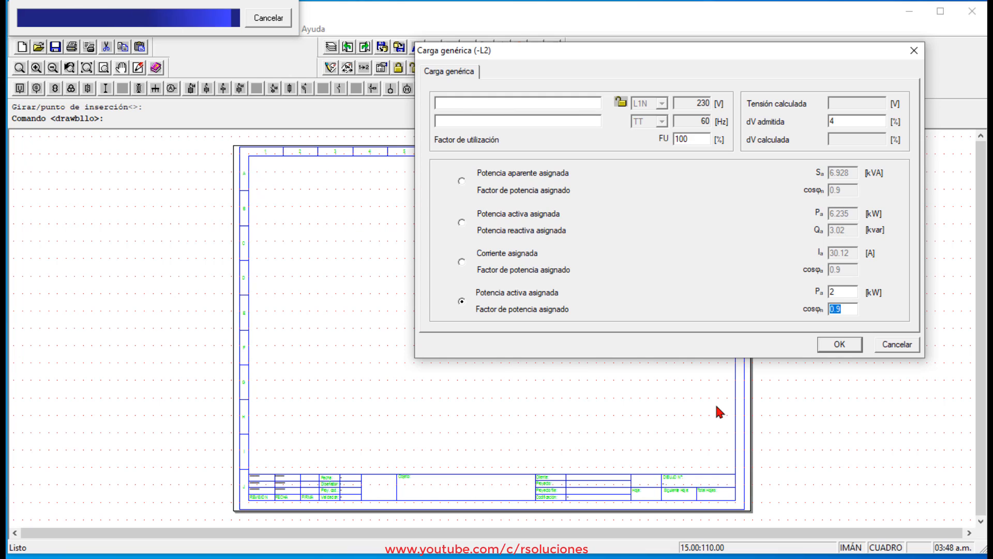
text(0.95)
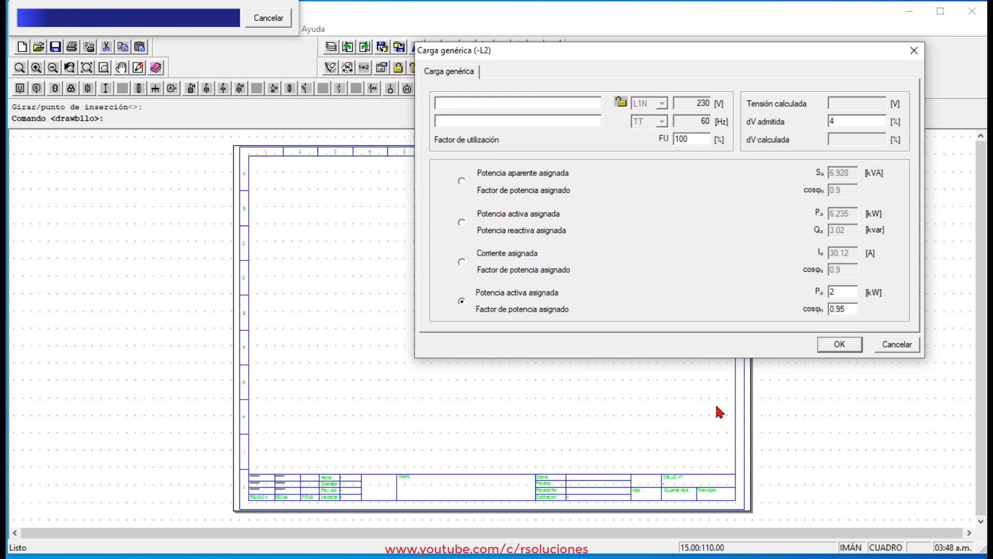
key(Return)
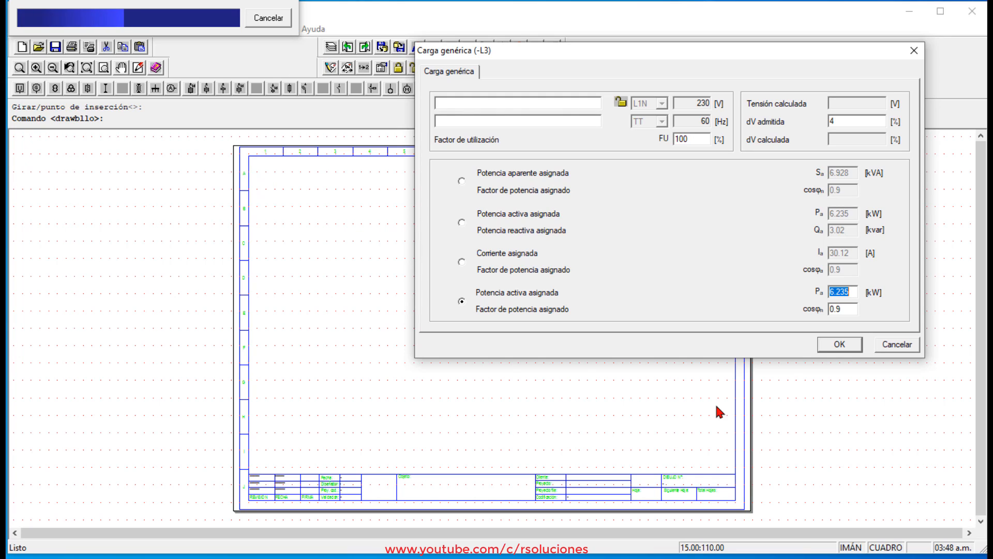
Set load -L3 to an active power of 0.8 kW with a power factor of 1 and accept its data.
text(0.8)
key(Tab)
text(1)
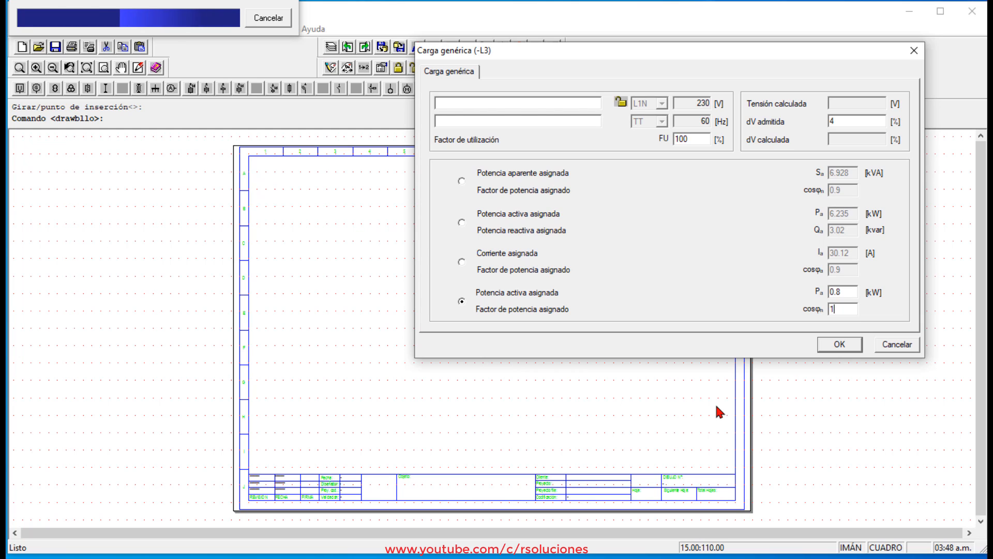
key(Return)
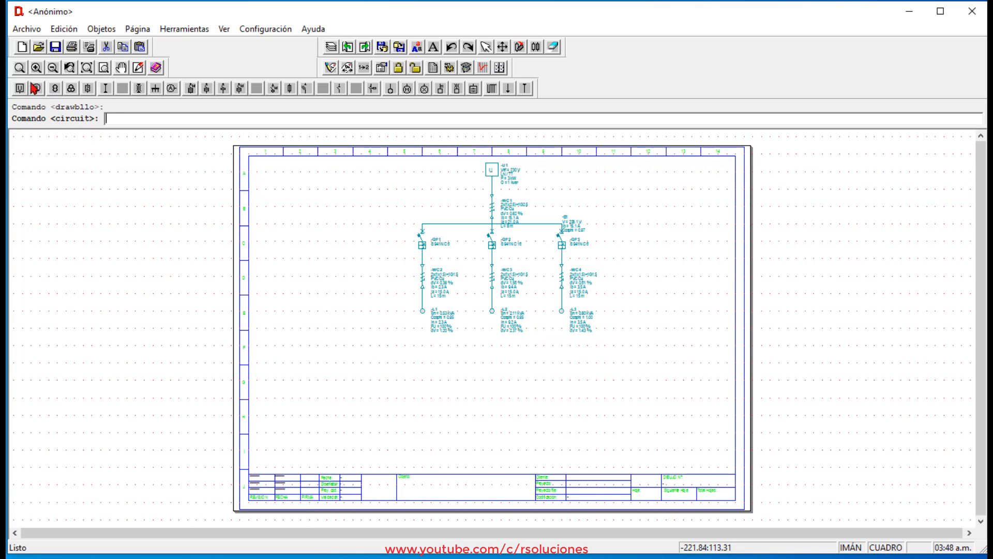
Move the data label of supply cable -WC1 to the empty area left of the cable, above the busbar.
click(19, 68)
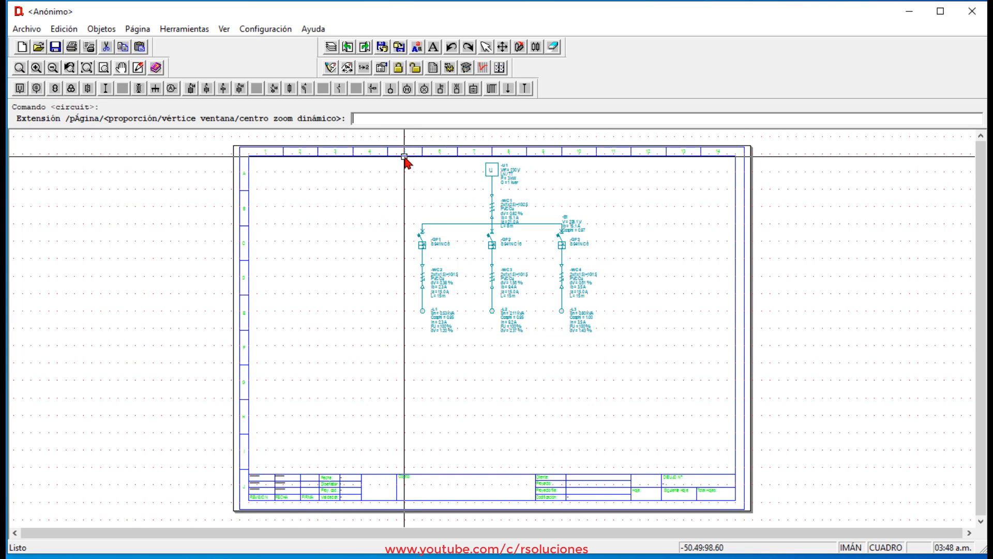
click(404, 158)
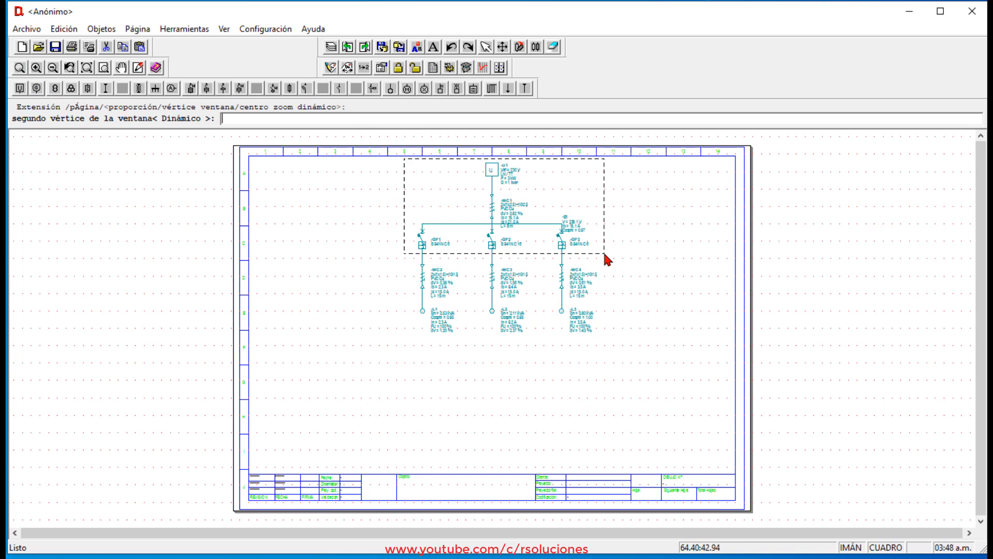
click(605, 344)
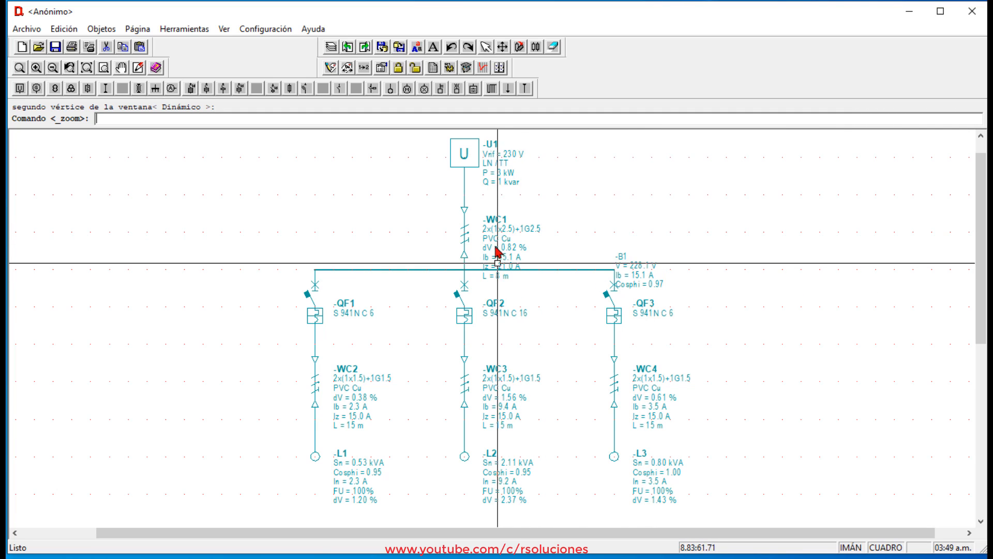
click(348, 67)
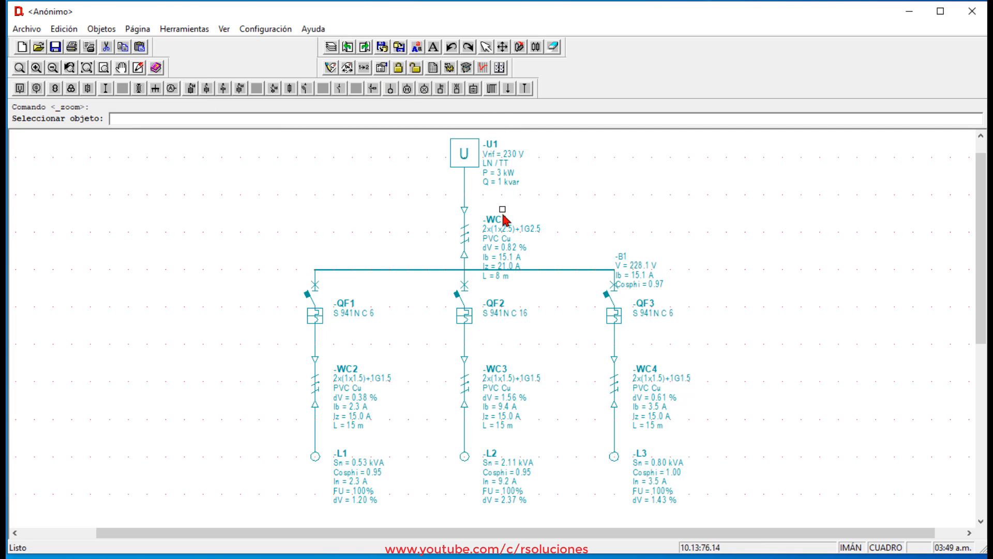
click(501, 250)
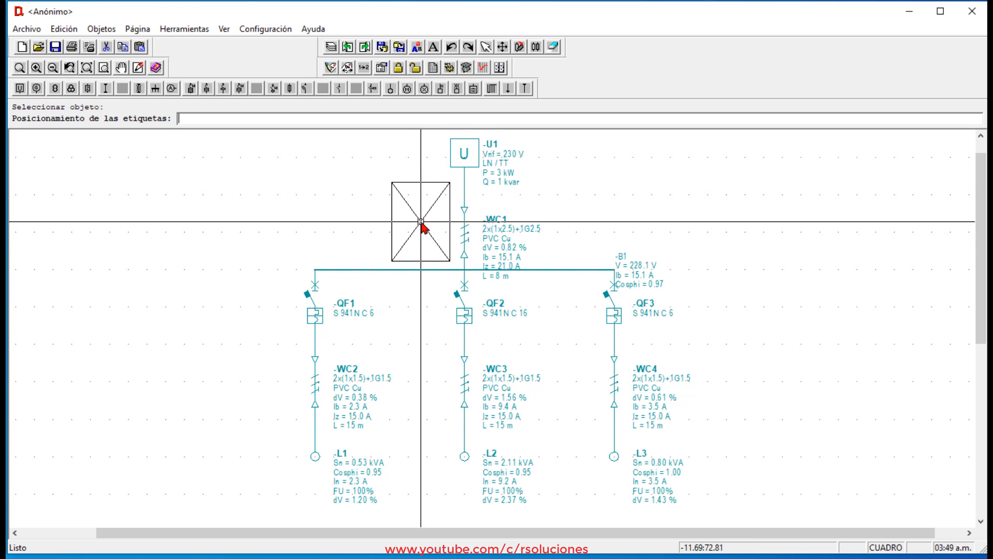
click(421, 223)
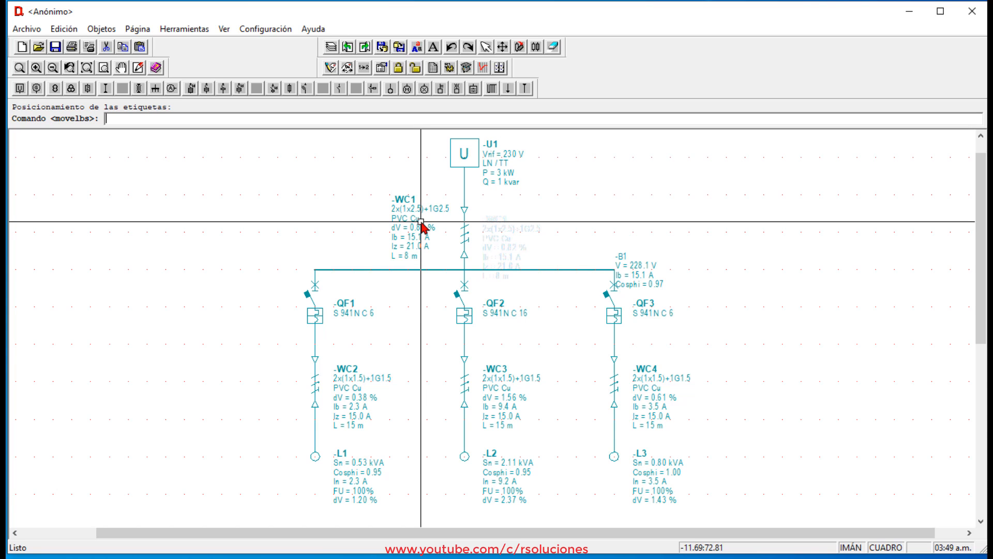
Move the data label of busbar -B1 to just above the busbar, near its right end.
click(352, 73)
click(645, 276)
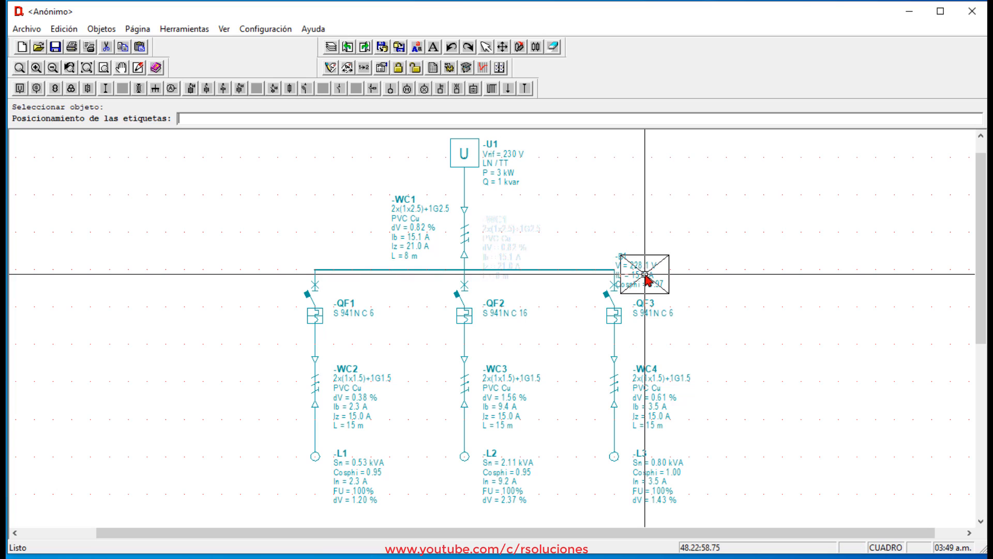
click(585, 239)
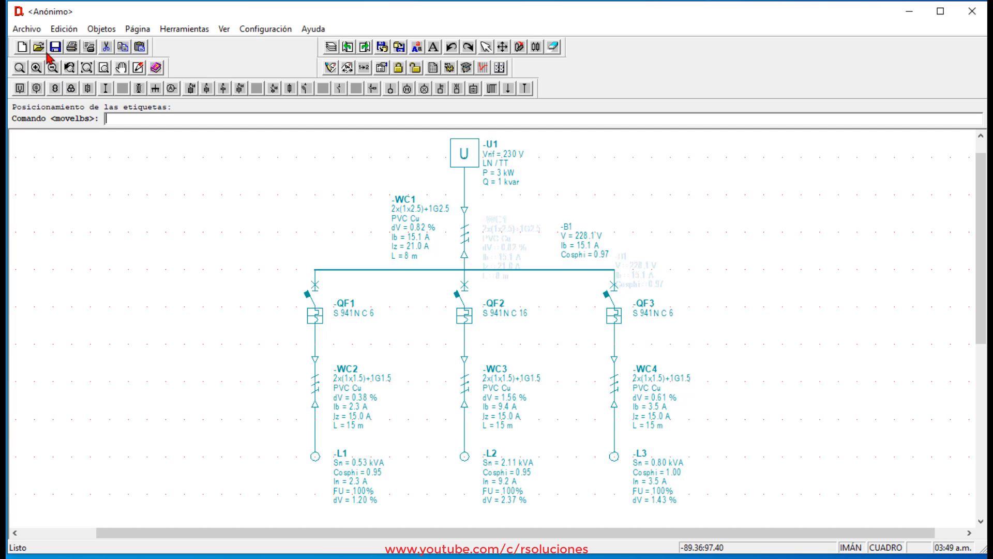
Export the diagram in AutoCAD DXF format as Ejemplo01 in the Es folder, overwriting the existing file.
click(34, 32)
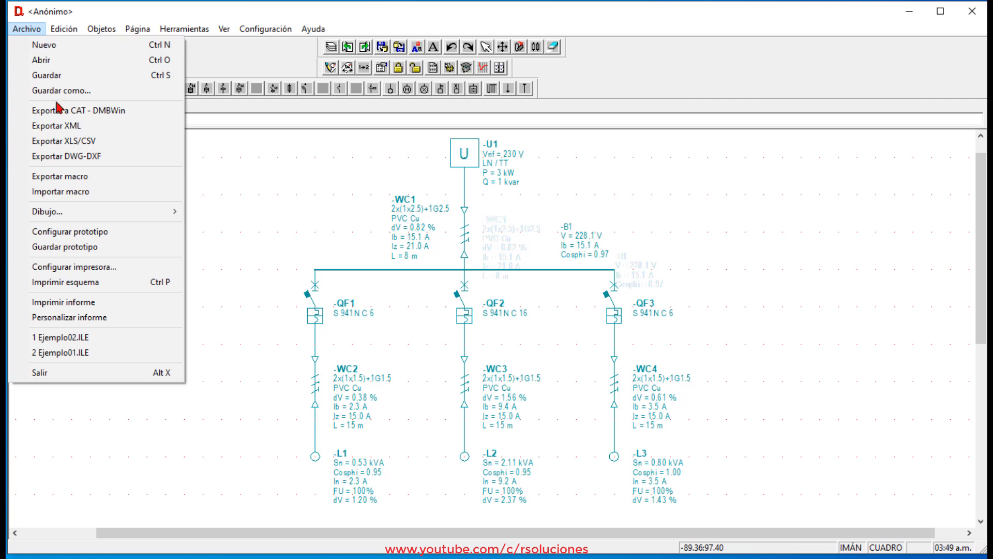
click(78, 157)
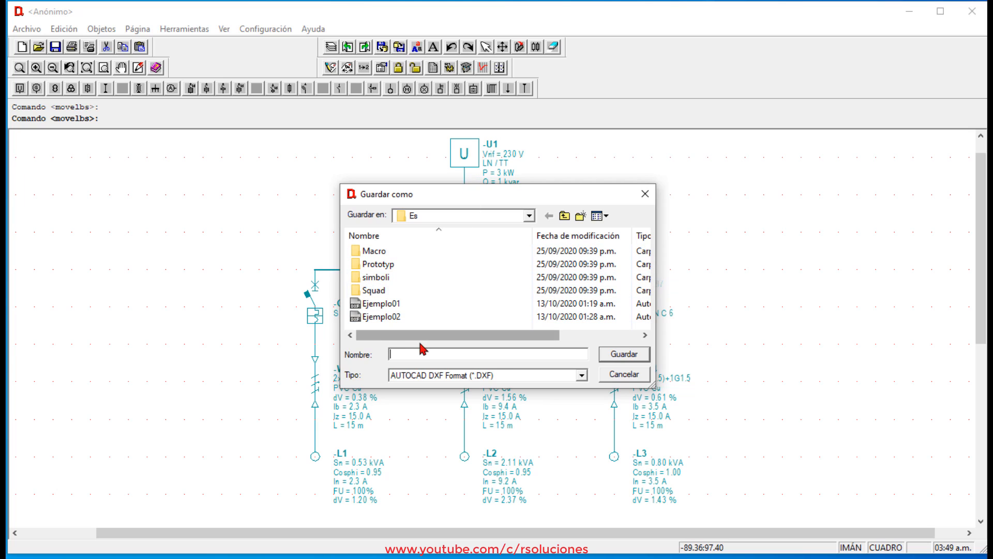
click(388, 305)
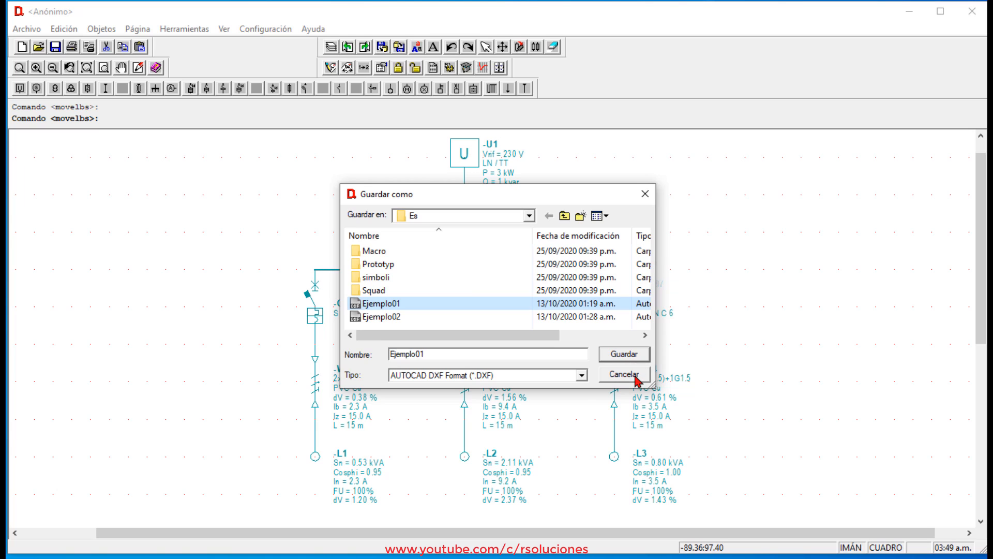
click(624, 356)
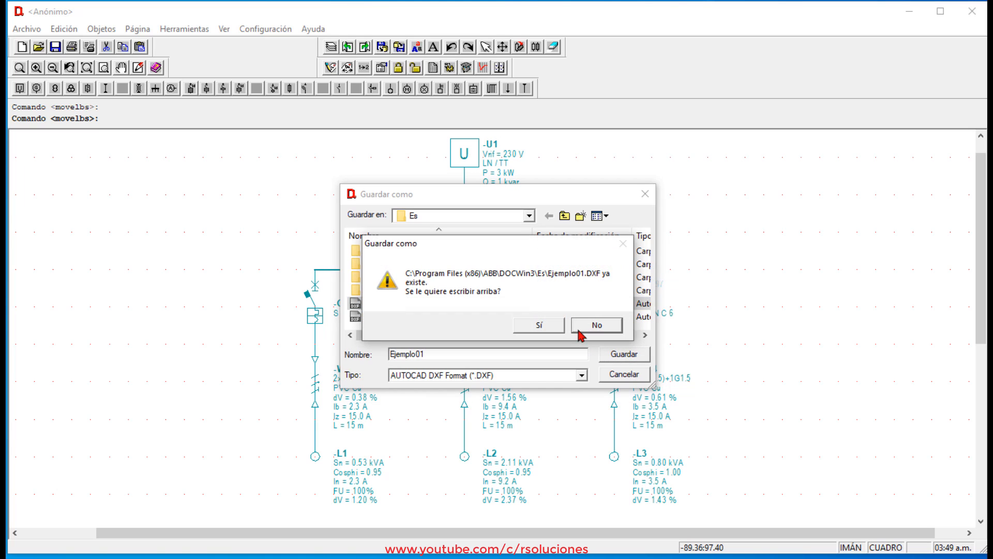
click(553, 329)
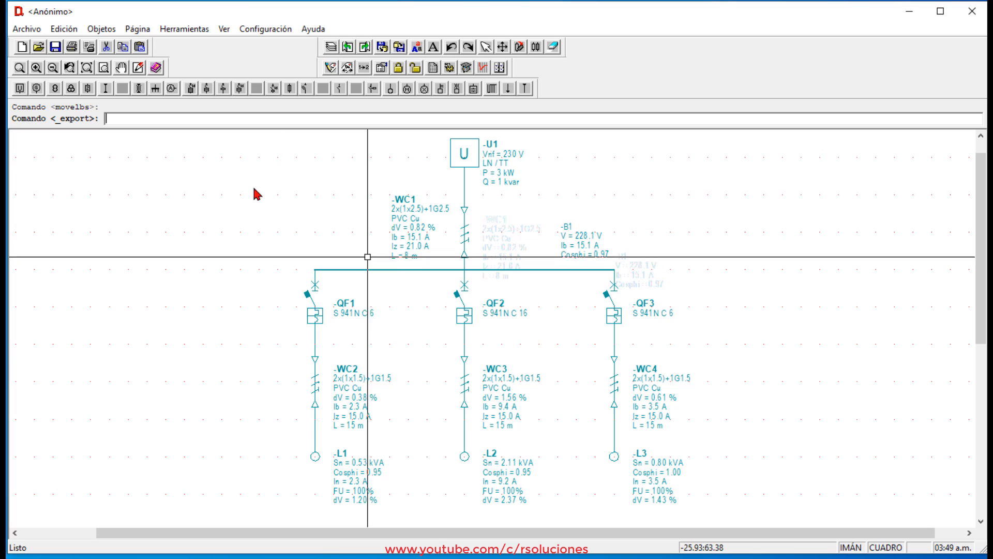
Save the project as the DOCWin file Ejemplo01.ILE in the Es folder, overwriting the existing file.
click(57, 50)
click(428, 303)
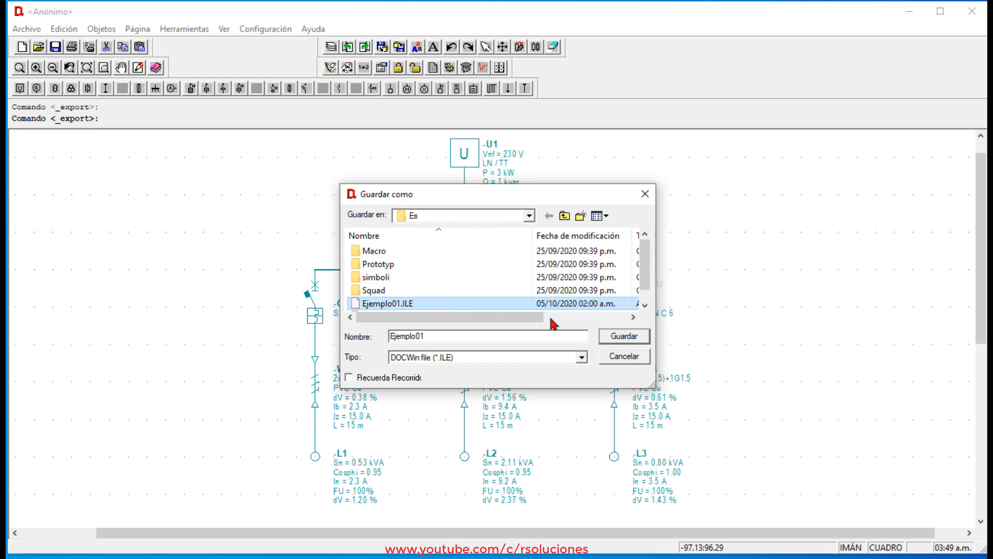
click(630, 342)
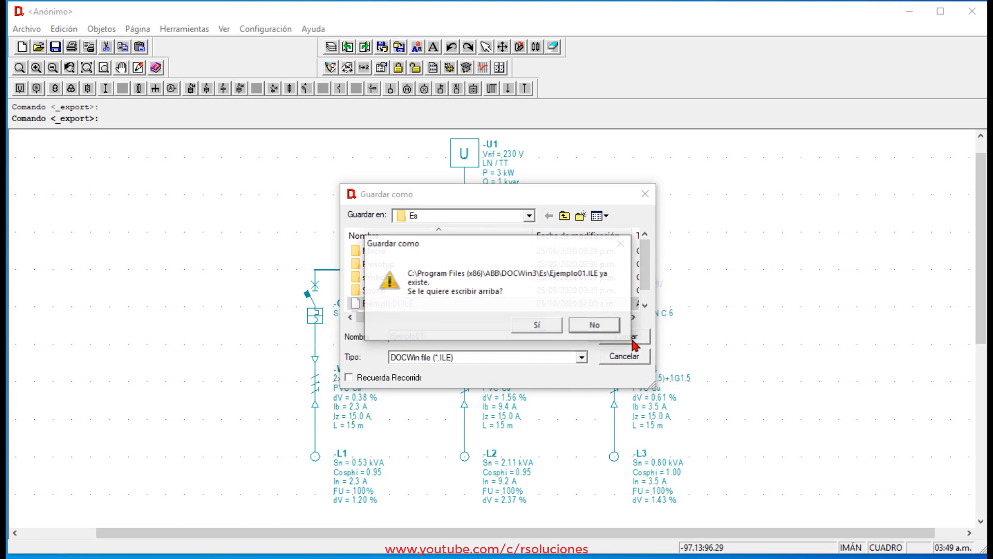
click(543, 327)
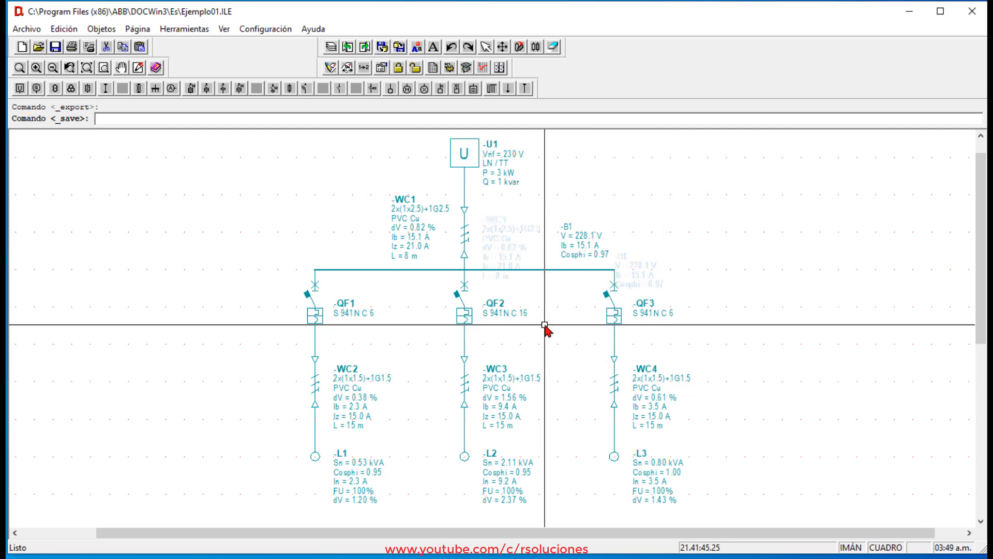